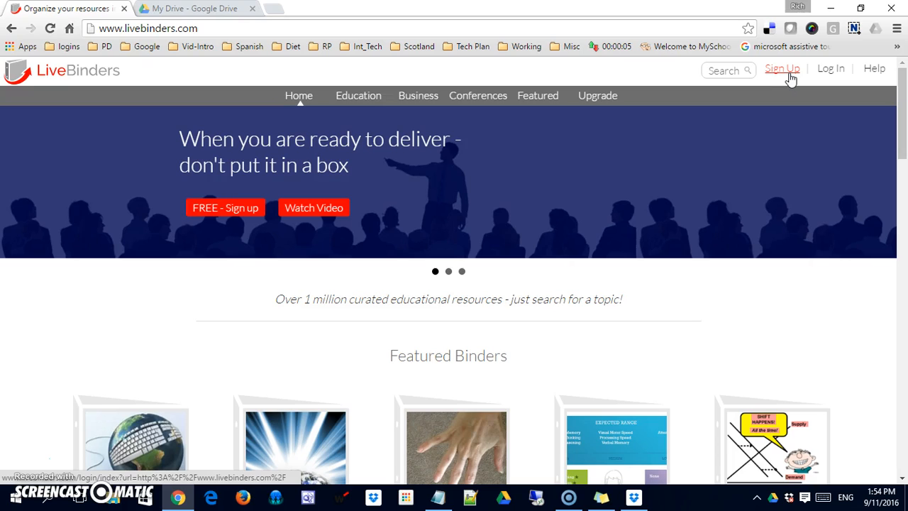
Step: Log in to LiveBinders with the account username and password to reach the binder shelf
{"action": "triple_click", "coordinate": [826, 77]}
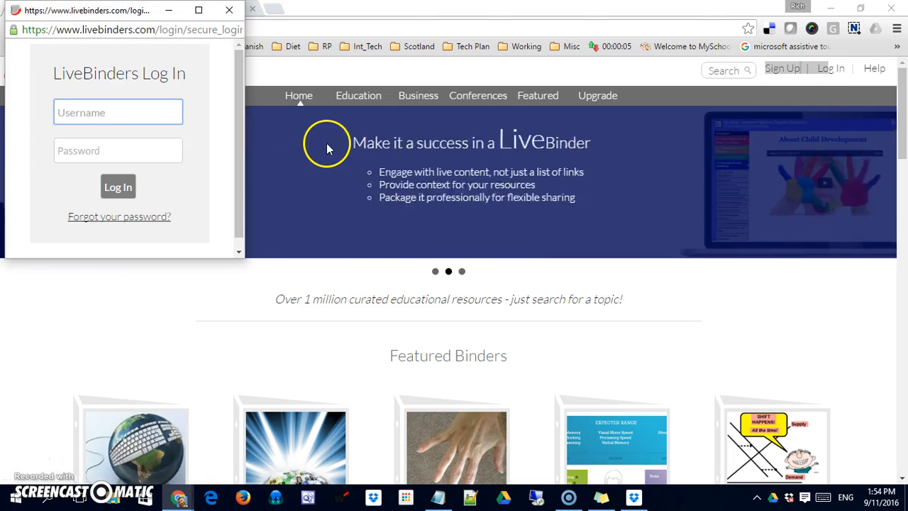
{"action": "key", "text": "Tab"}
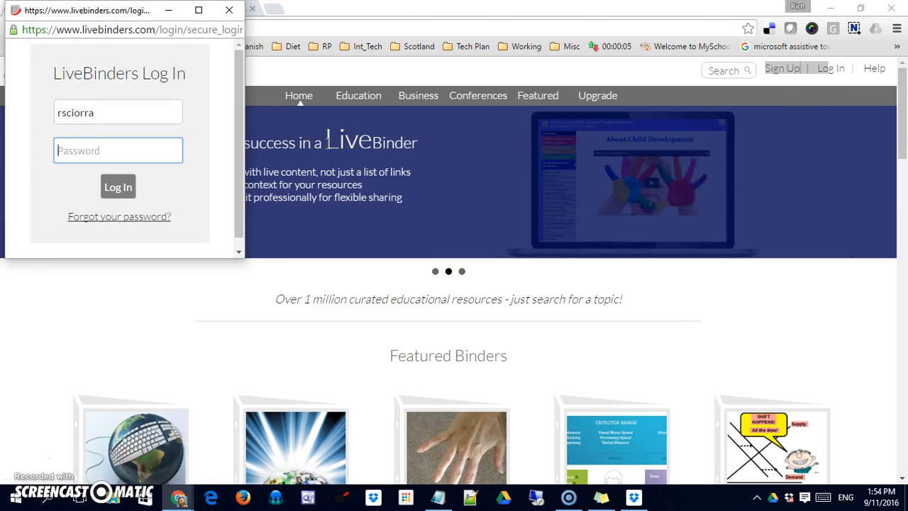
{"action": "type", "text": "••••••"}
{"action": "key", "text": "Return"}
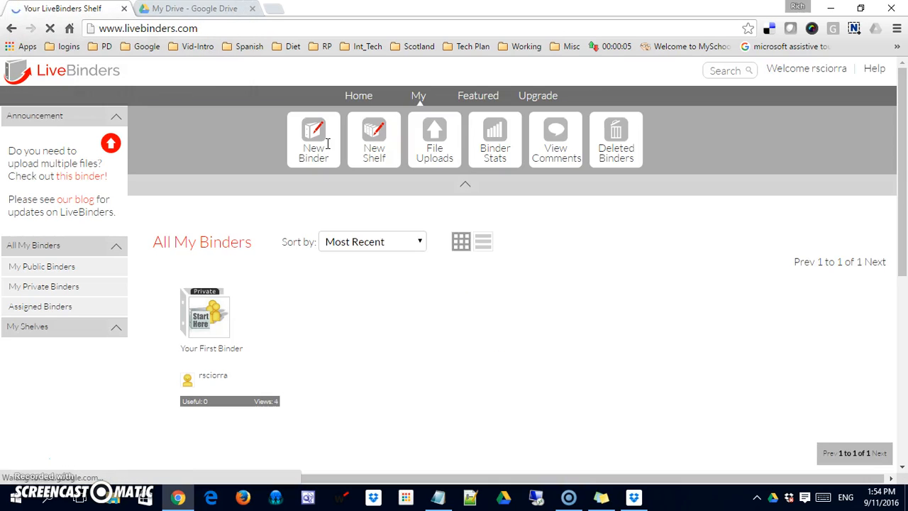
{"action": "left_click", "coordinate": [330, 161]}
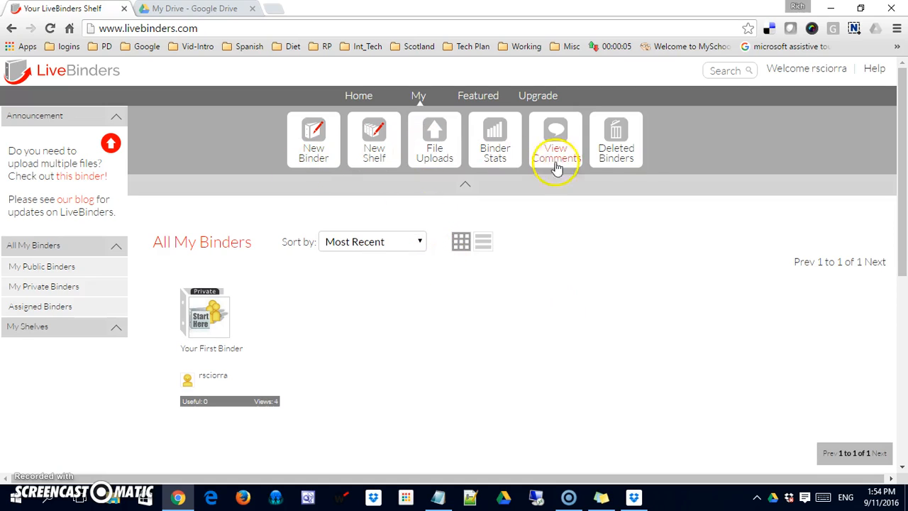
Step: Start a new binder from the My shelf page
{"action": "left_click", "coordinate": [314, 156]}
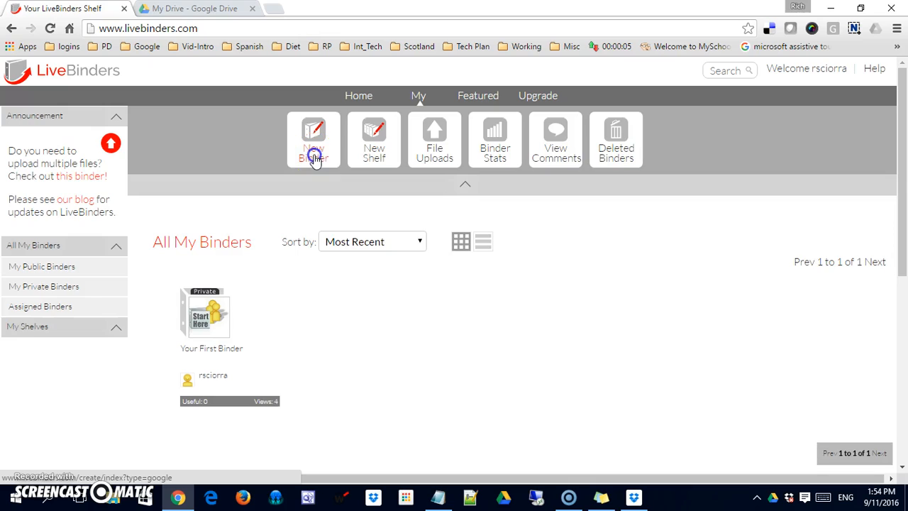
Step: Name the binder 'Integrating Technologies' and accept the suggested class-resources description
{"action": "left_click", "coordinate": [190, 187]}
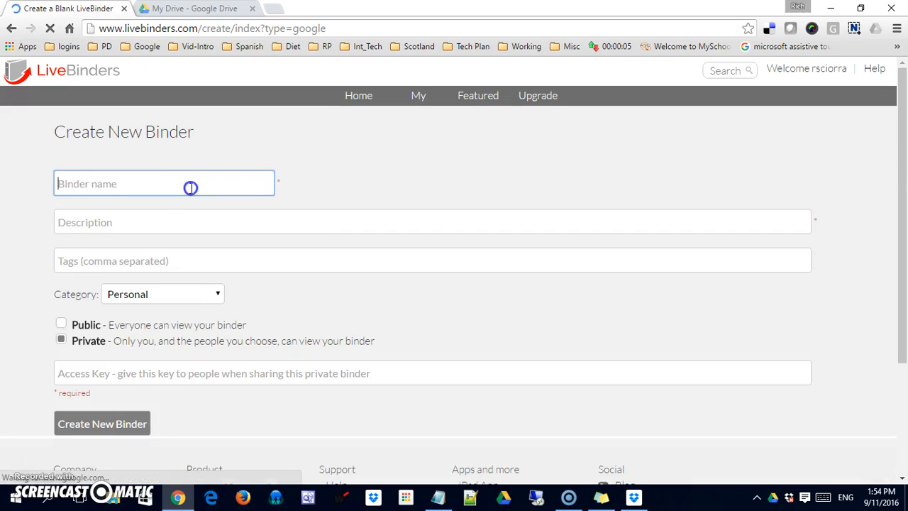
{"action": "type", "text": "Integ"}
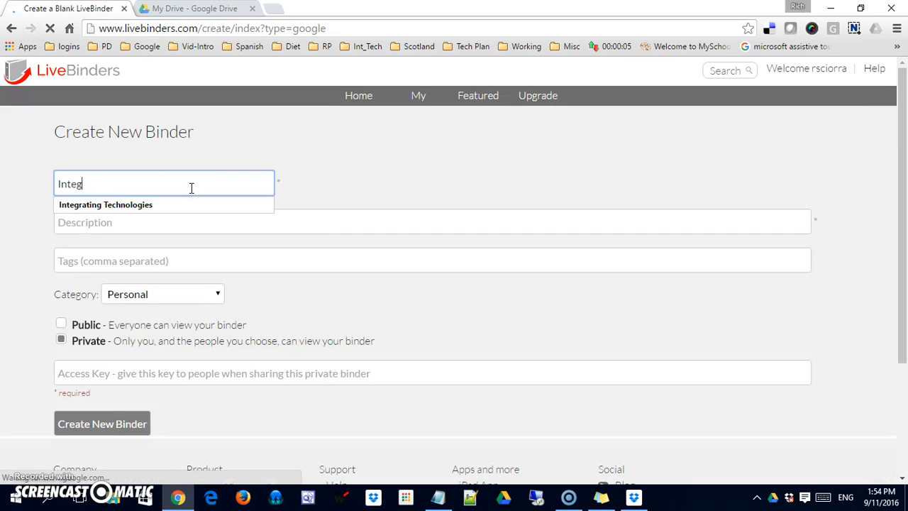
{"action": "key", "text": "Down"}
{"action": "key", "text": "Return"}
{"action": "key", "text": "Tab"}
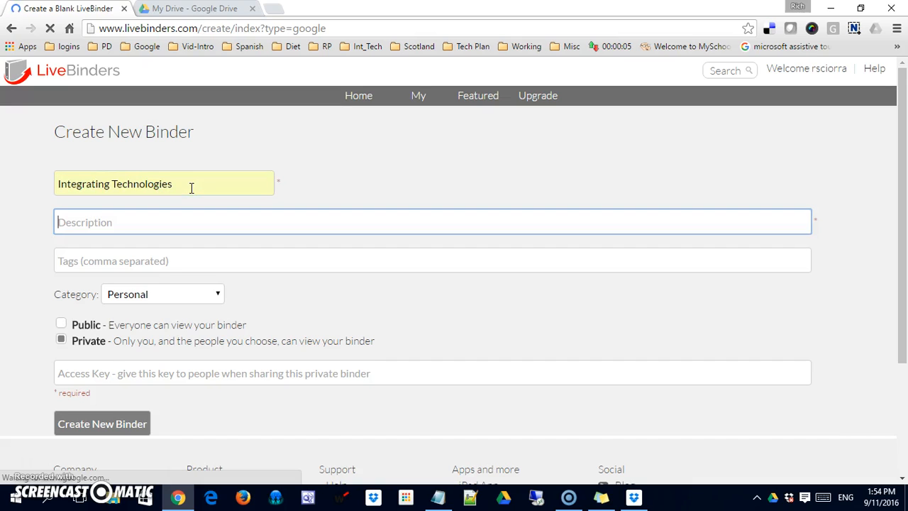
{"action": "type", "text": "This"}
{"action": "key", "text": "Down"}
{"action": "key", "text": "Return"}
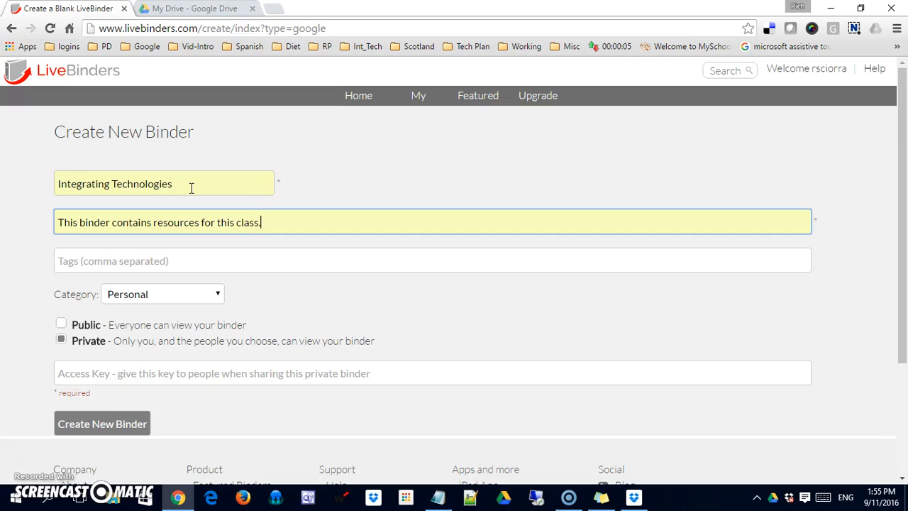
Step: Set the category to Education, keep it private with an access key, and create the binder
{"action": "left_click", "coordinate": [194, 264]}
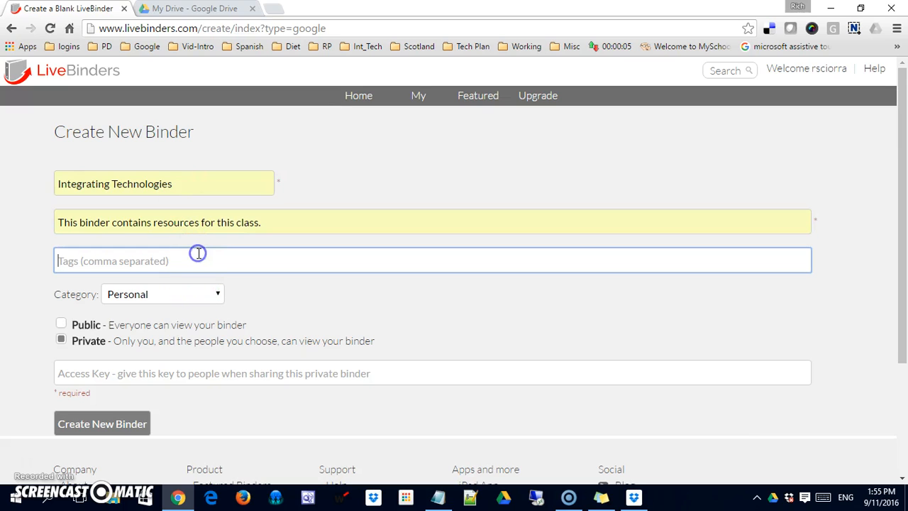
{"action": "left_click", "coordinate": [216, 303]}
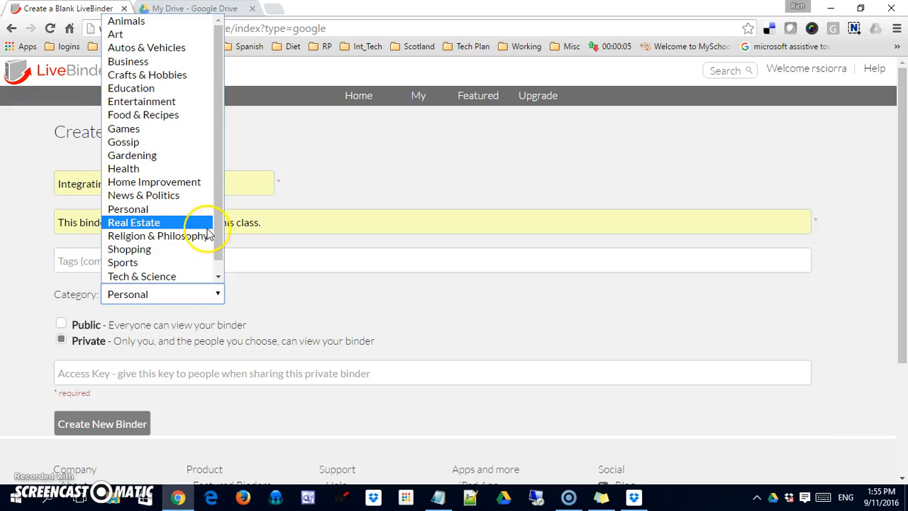
{"action": "mouse_move", "coordinate": [219, 219]}
{"action": "left_mouse_down"}
{"action": "mouse_move", "coordinate": [220, 229]}
{"action": "mouse_move", "coordinate": [221, 214]}
{"action": "left_mouse_up"}
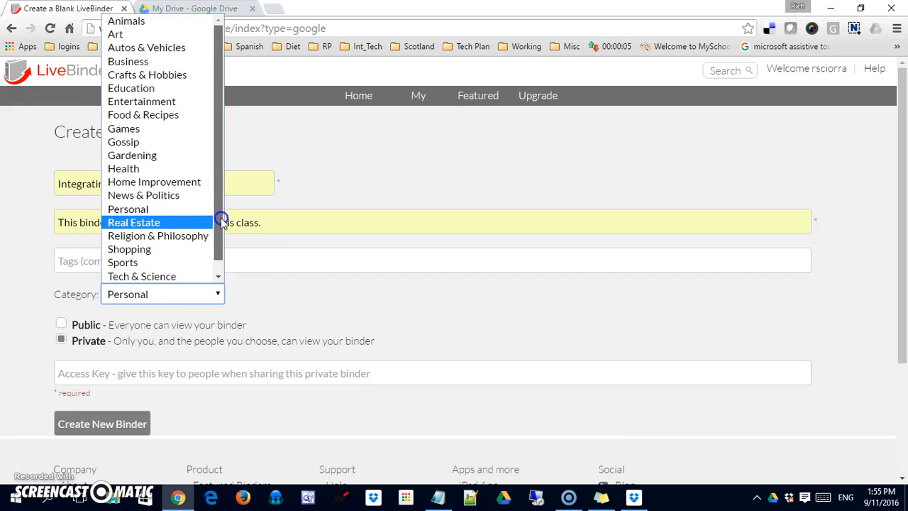
{"action": "left_click", "coordinate": [158, 88]}
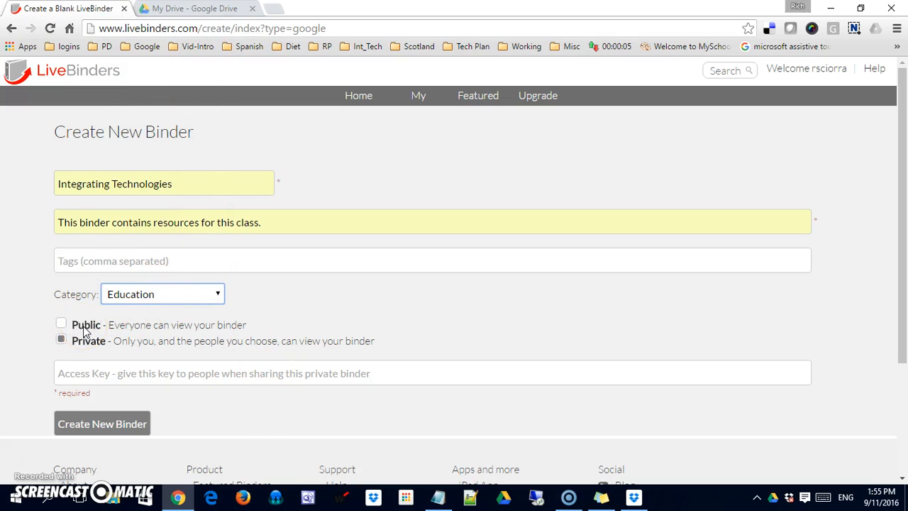
{"action": "left_click", "coordinate": [90, 351]}
{"action": "left_click", "coordinate": [94, 370]}
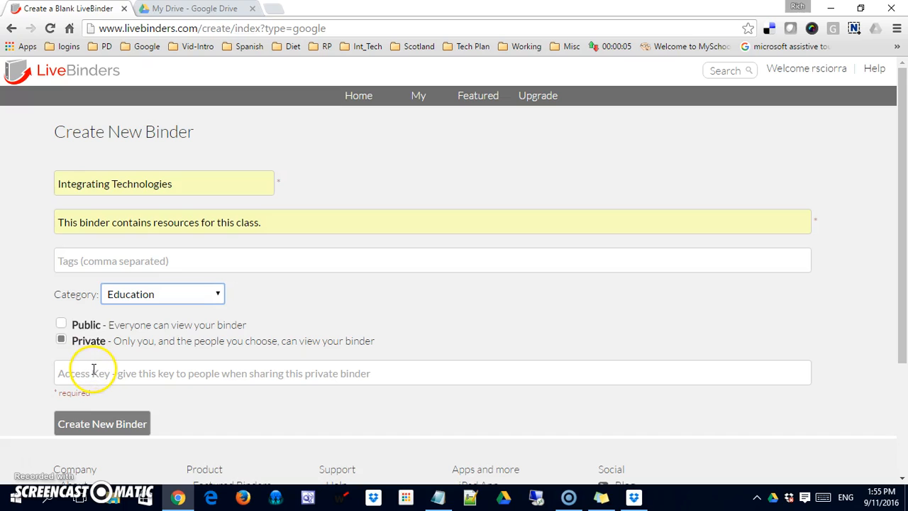
{"action": "left_click", "coordinate": [94, 369]}
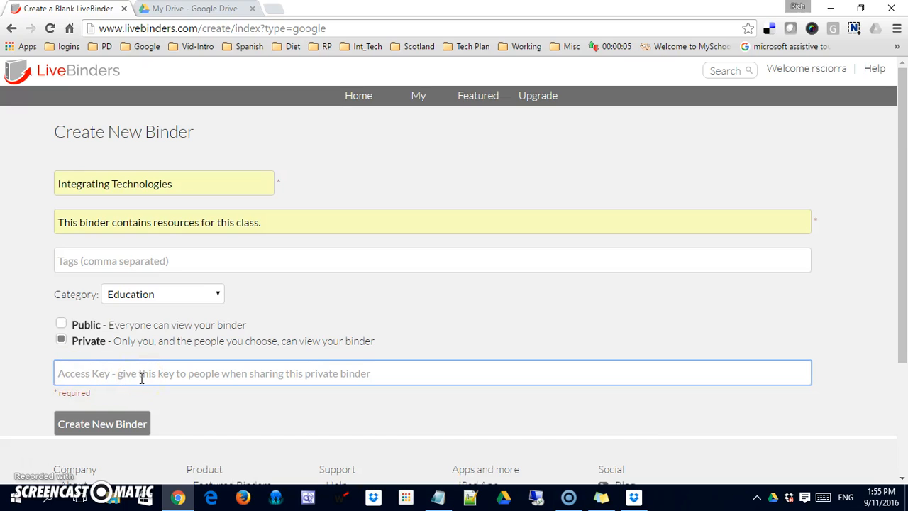
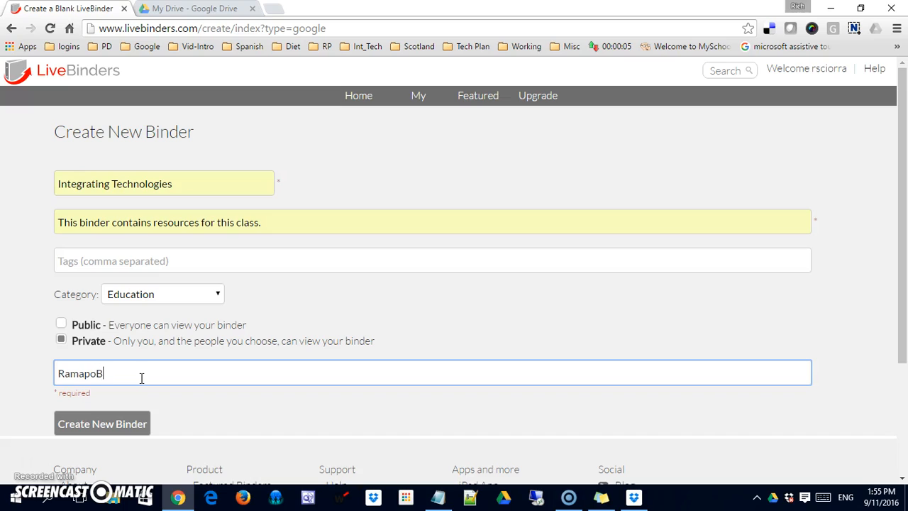
{"action": "left_click", "coordinate": [122, 425]}
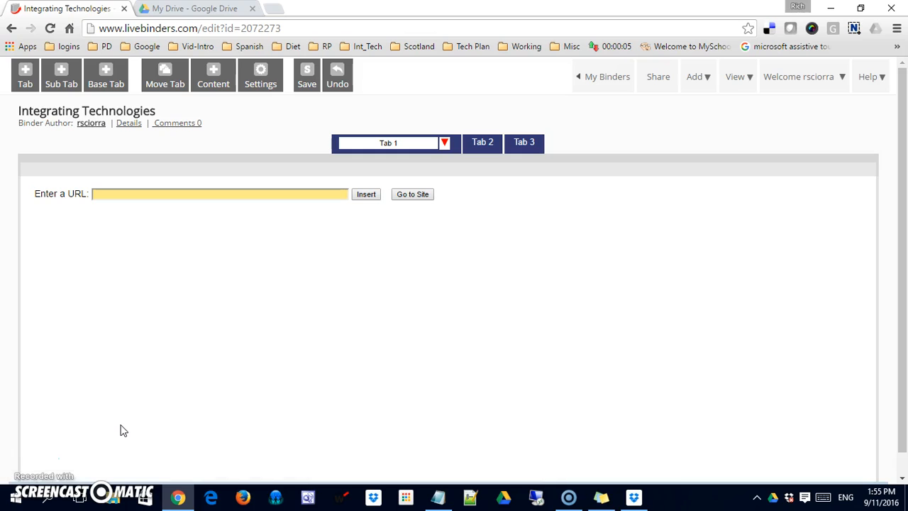
Step: Begin renaming the binder's tabs, starting with the first tab title
{"action": "left_click", "coordinate": [71, 426]}
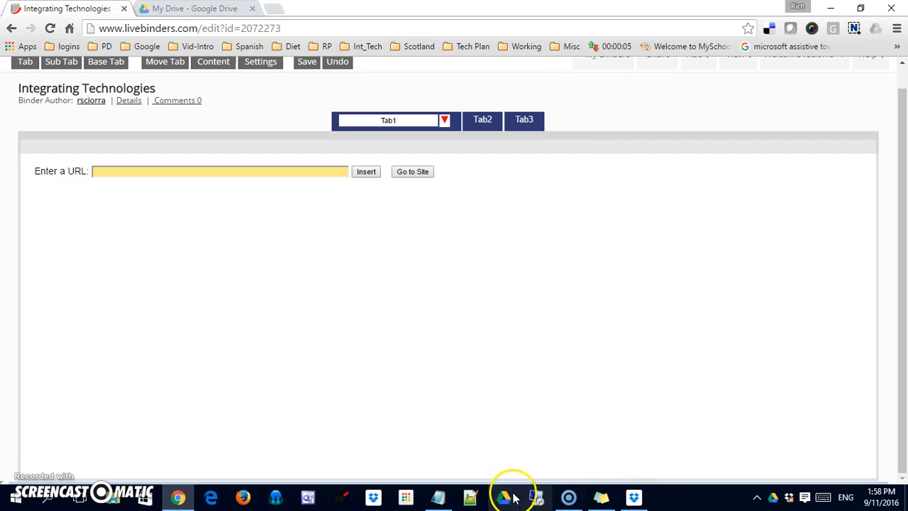
{"action": "left_click", "coordinate": [440, 495]}
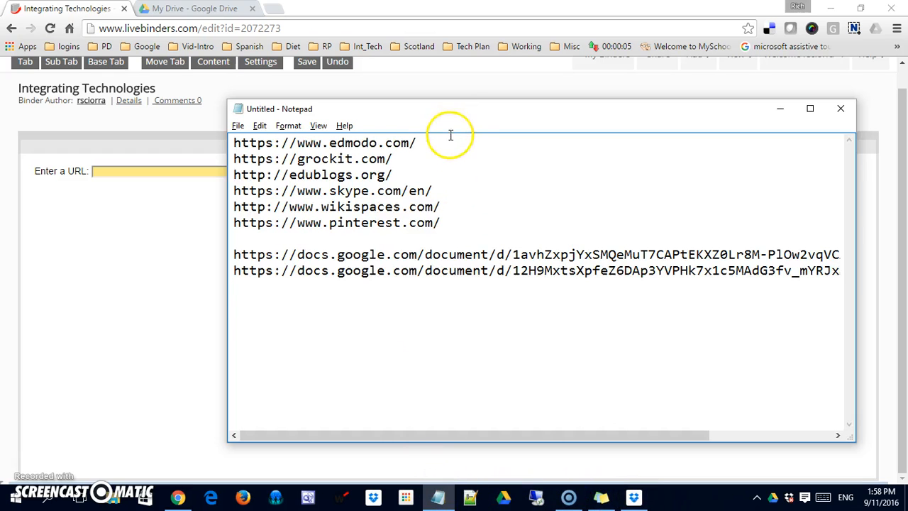
{"action": "left_click_drag", "start_coordinate": [444, 144], "coordinate": [212, 121]}
{"action": "key", "text": "ctrl+c"}
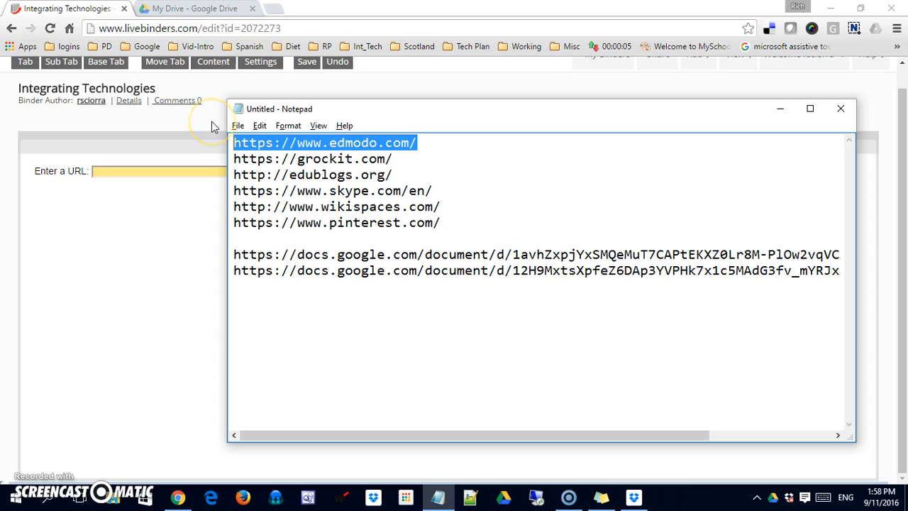
{"action": "left_click", "coordinate": [144, 280]}
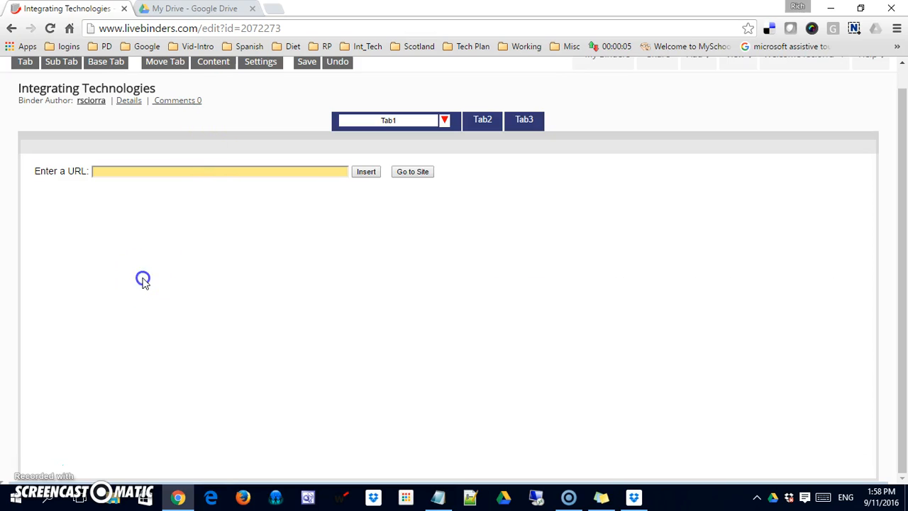
{"action": "left_click", "coordinate": [444, 121]}
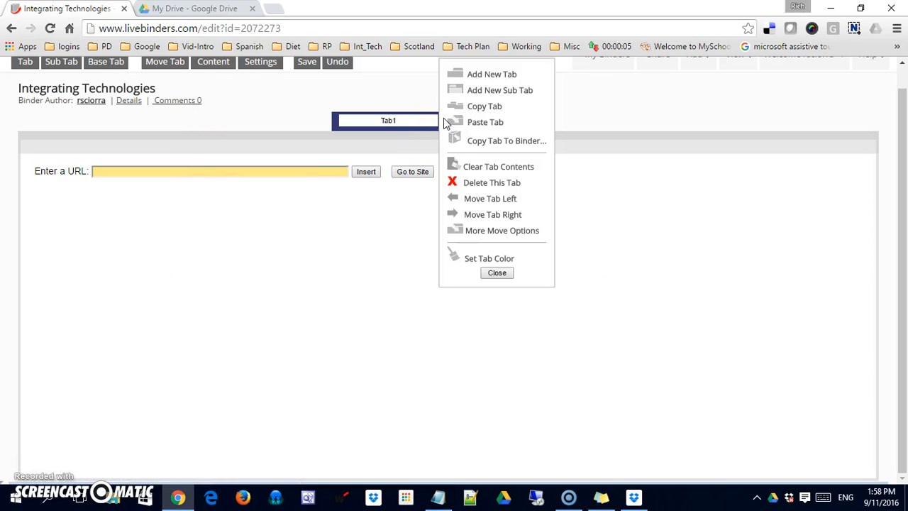
{"action": "left_click", "coordinate": [468, 90]}
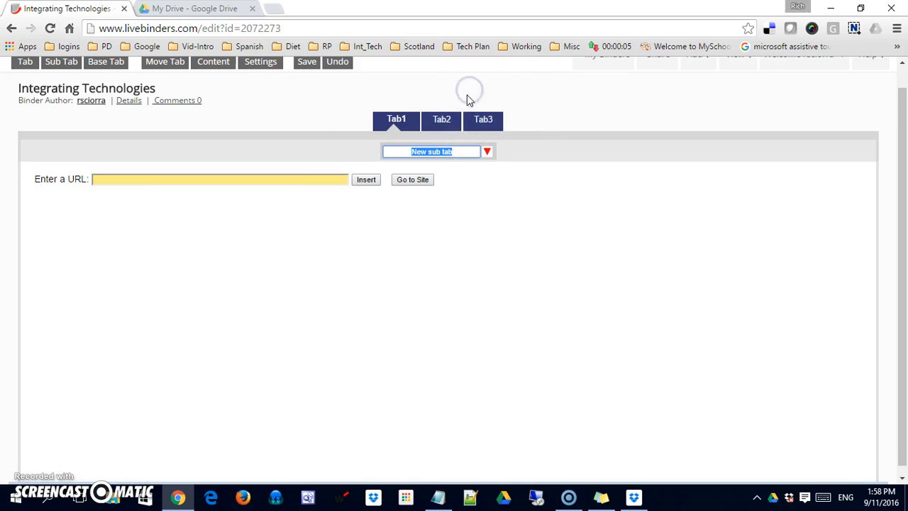
{"action": "type", "text": "Edm"}
{"action": "type", "text": "on"}
{"action": "type", "text": "do"}
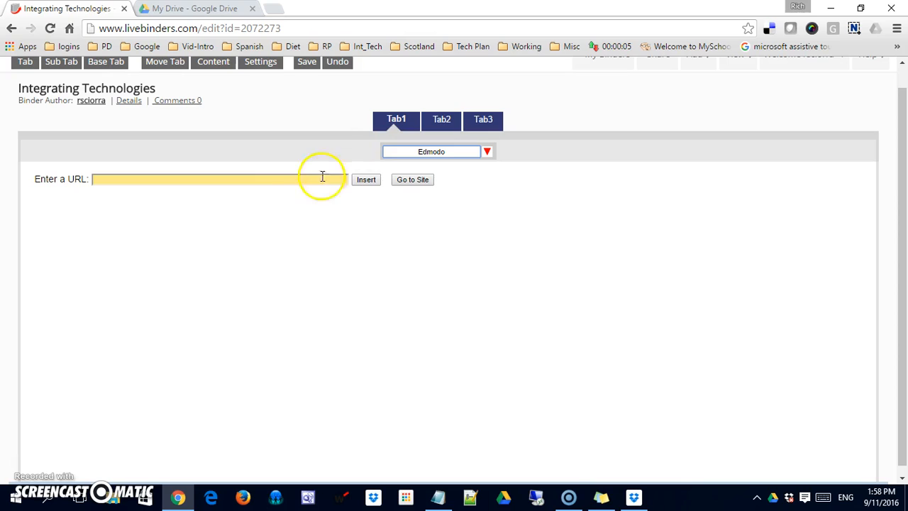
{"action": "left_click", "coordinate": [285, 179]}
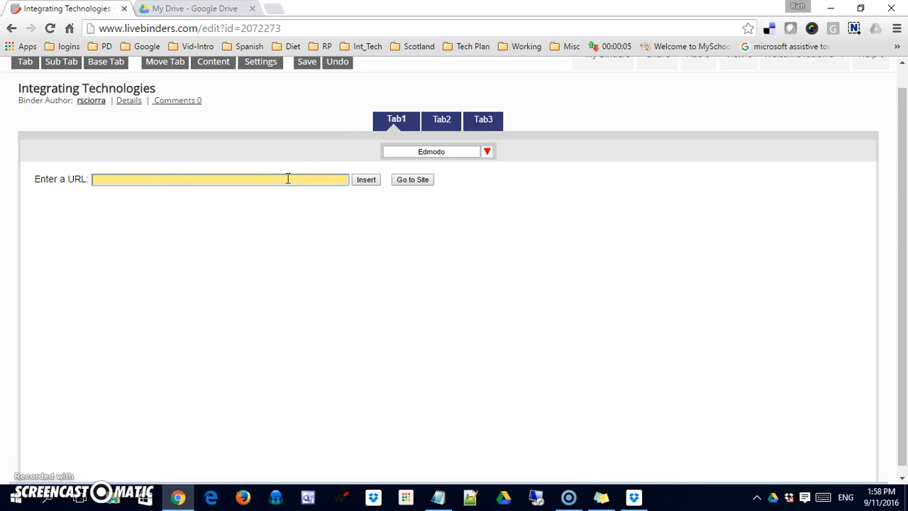
{"action": "key", "text": "ctrl+v"}
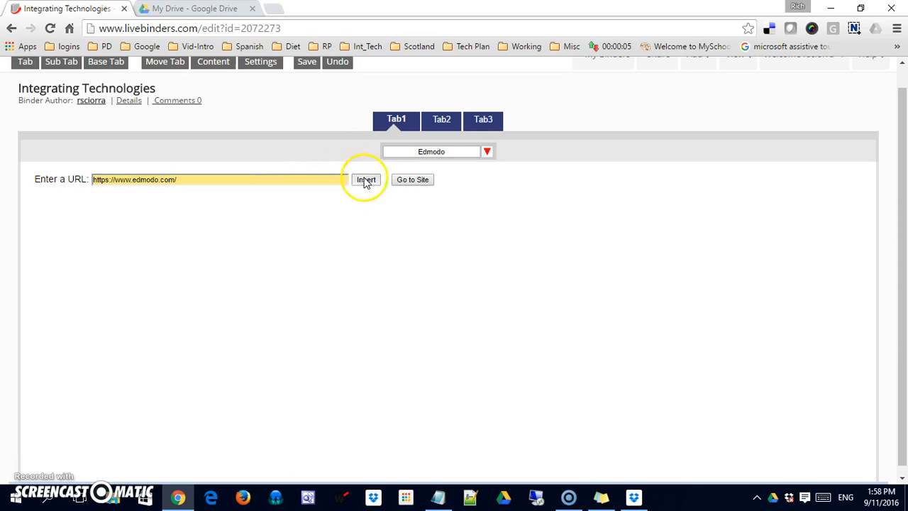
{"action": "left_click", "coordinate": [365, 180]}
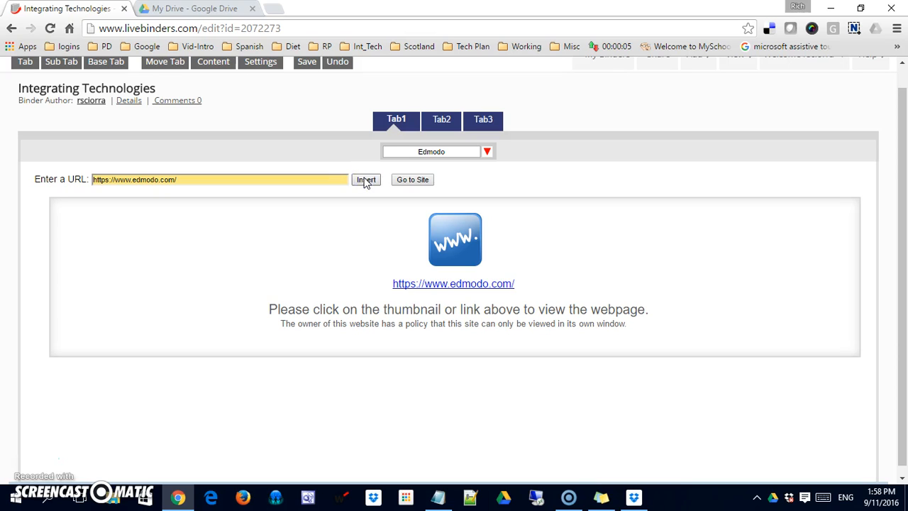
Step: Copy the grockit.com address from the notes list
{"action": "key", "text": "alt+Tab"}
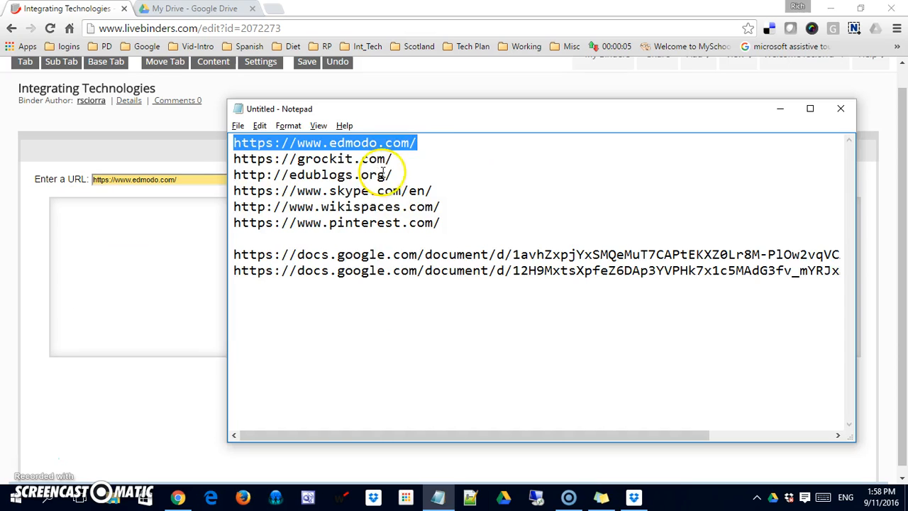
{"action": "left_click", "coordinate": [396, 162]}
{"action": "left_click_drag", "start_coordinate": [395, 162], "coordinate": [234, 159]}
{"action": "key", "text": "ctrl+c"}
{"action": "key", "text": "alt+Tab"}
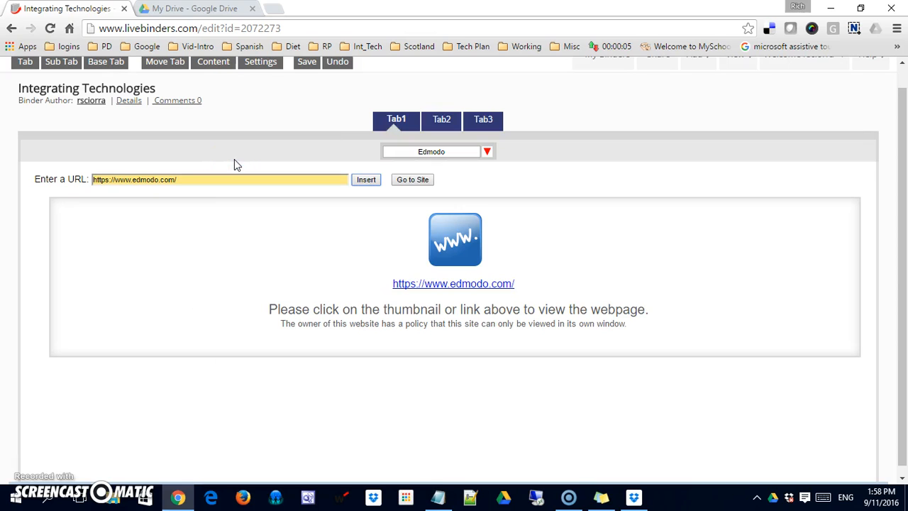
{"action": "left_click", "coordinate": [398, 120]}
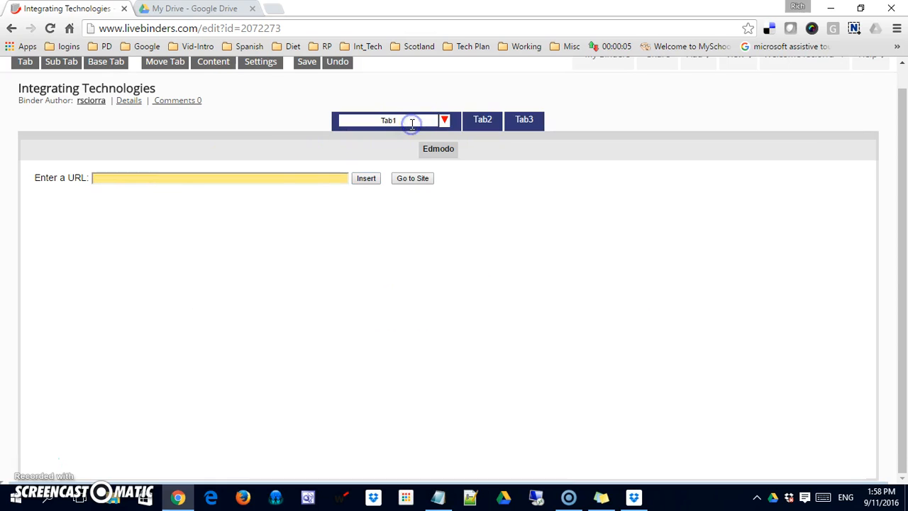
{"action": "left_click", "coordinate": [443, 121]}
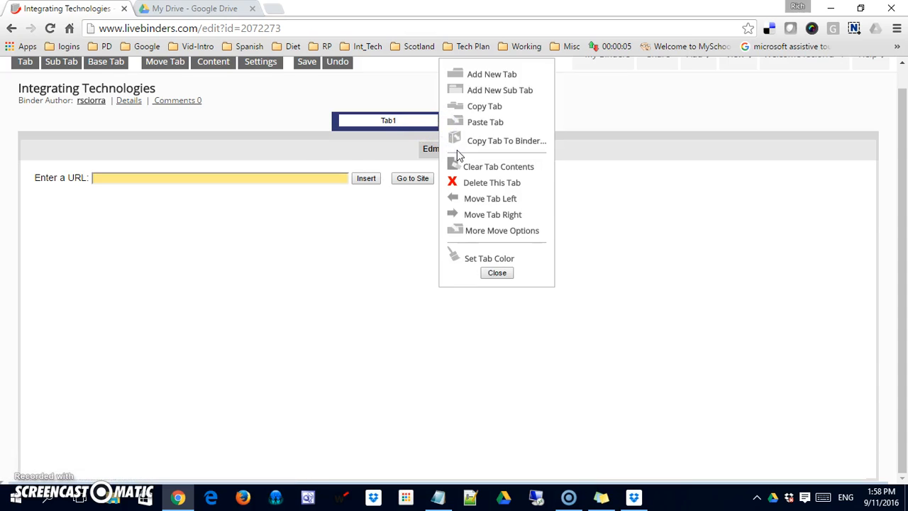
{"action": "left_click", "coordinate": [475, 91]}
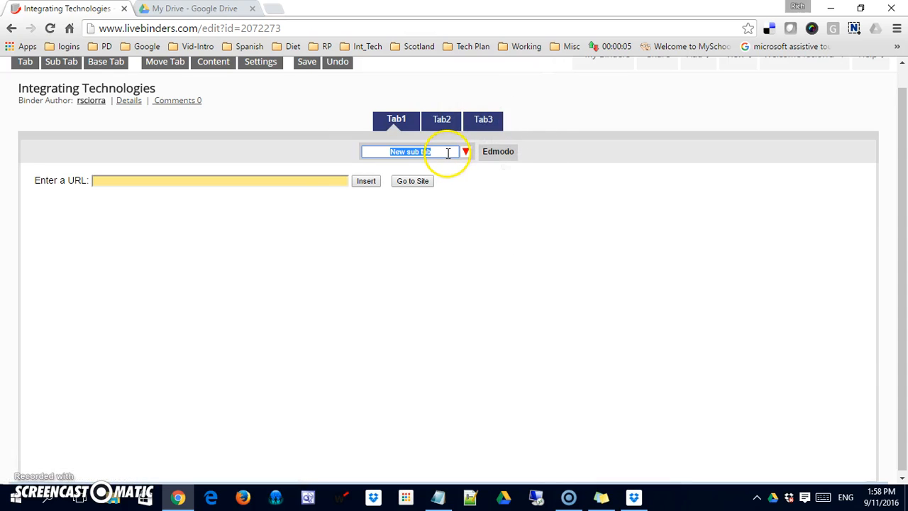
{"action": "key", "text": "ctrl+v"}
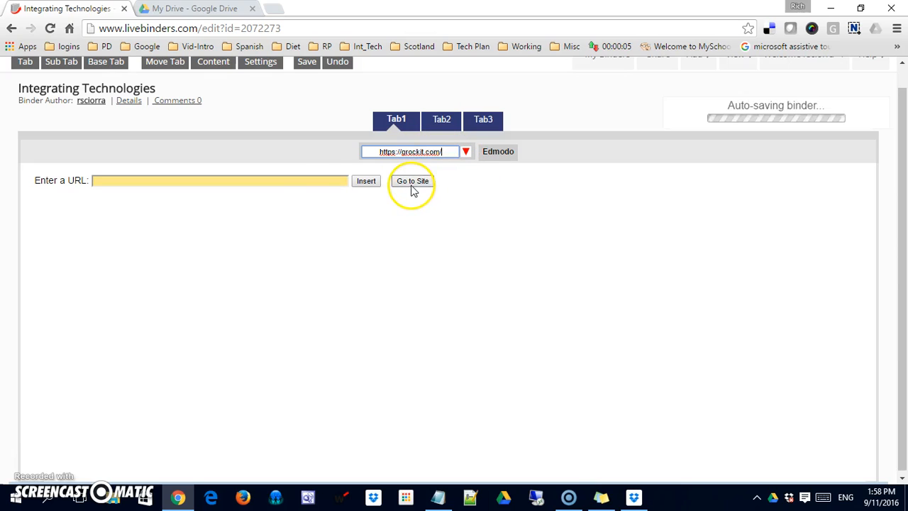
{"action": "left_click", "coordinate": [320, 176]}
{"action": "left_click", "coordinate": [317, 180]}
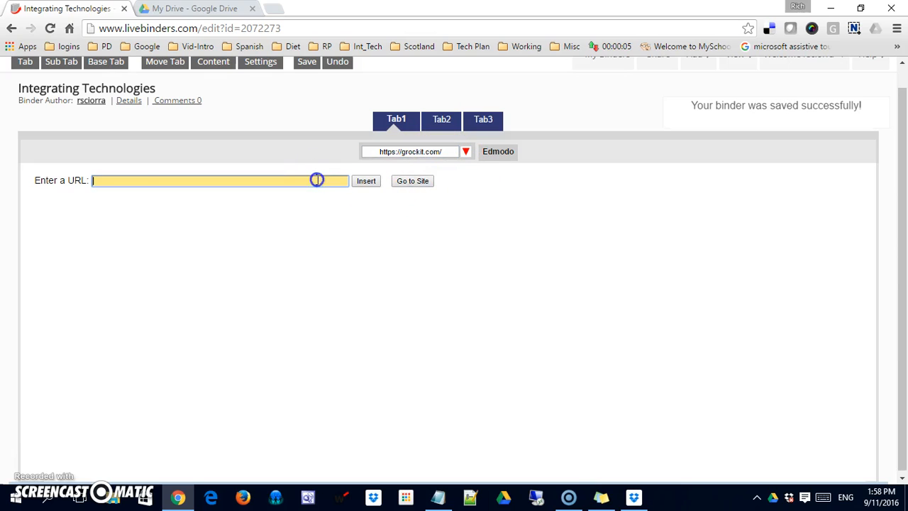
{"action": "key", "text": "ctrl+v"}
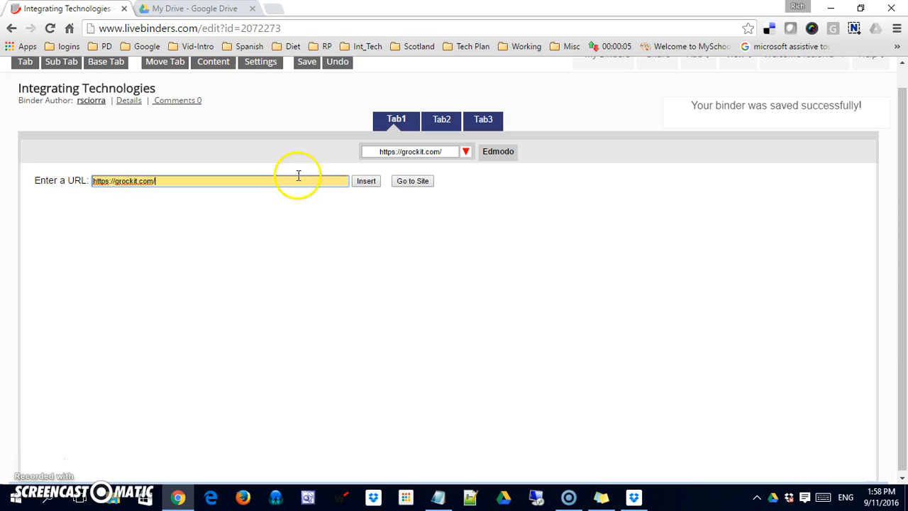
{"action": "triple_click", "coordinate": [445, 151]}
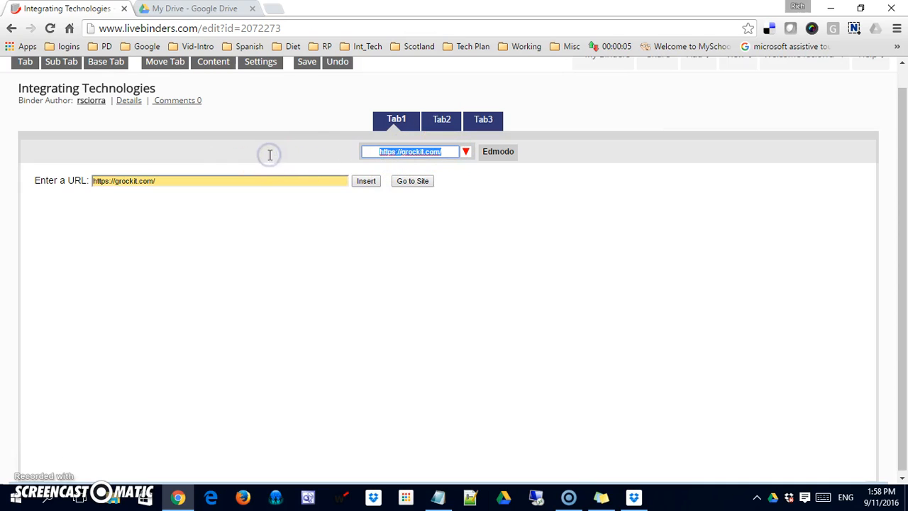
{"action": "type", "text": "Grockit"}
{"action": "left_click", "coordinate": [453, 289]}
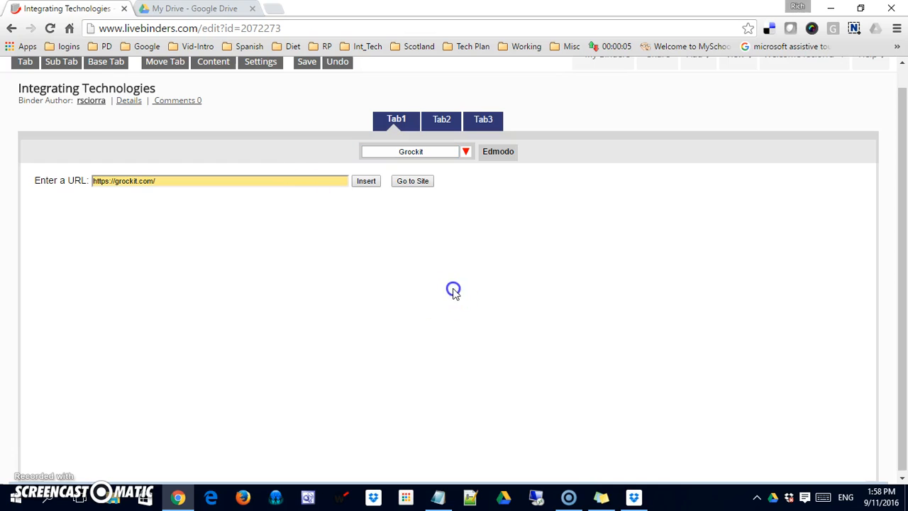
{"action": "left_click", "coordinate": [369, 180]}
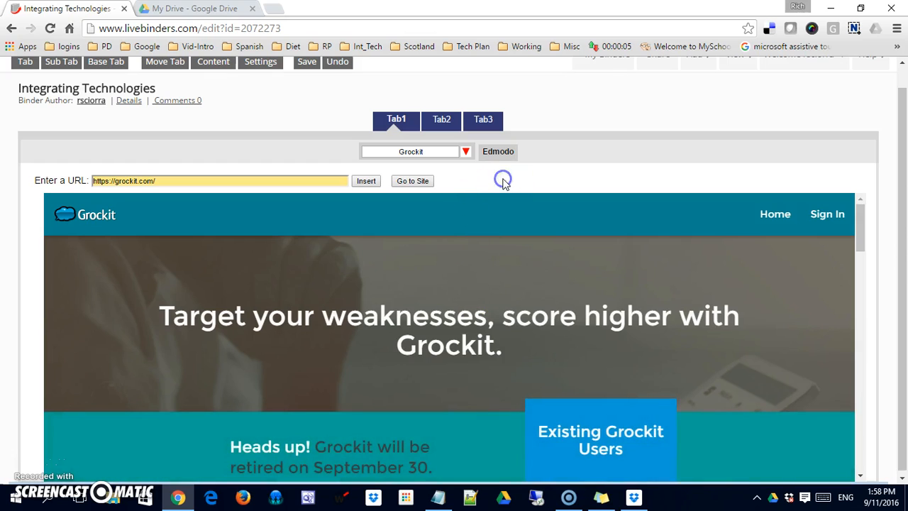
Step: Check the Edmodo and Grockit sub tabs, then copy the edublogs.org address from the notes
{"action": "left_click", "coordinate": [498, 151]}
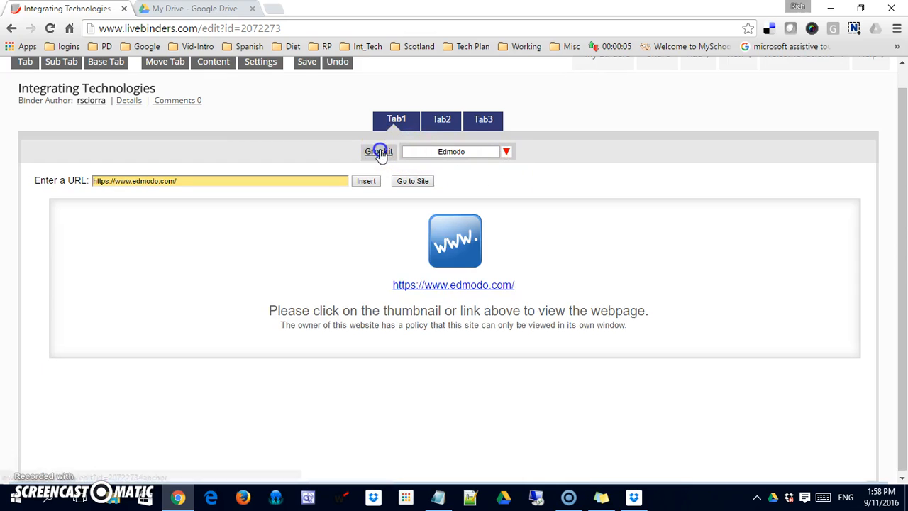
{"action": "left_click", "coordinate": [379, 152]}
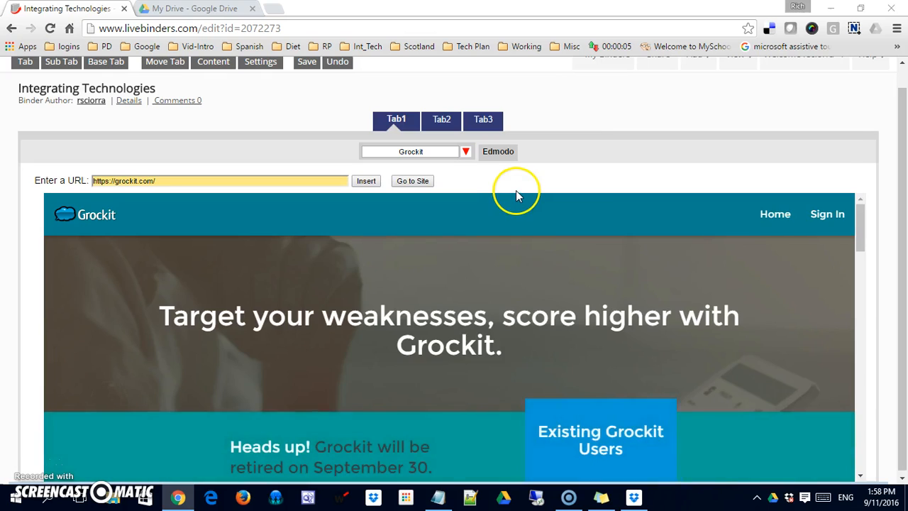
{"action": "key", "text": "alt+Tab"}
{"action": "left_click_drag", "start_coordinate": [346, 175], "coordinate": [222, 175]}
{"action": "key", "text": "ctrl+c"}
{"action": "left_click", "coordinate": [224, 175]}
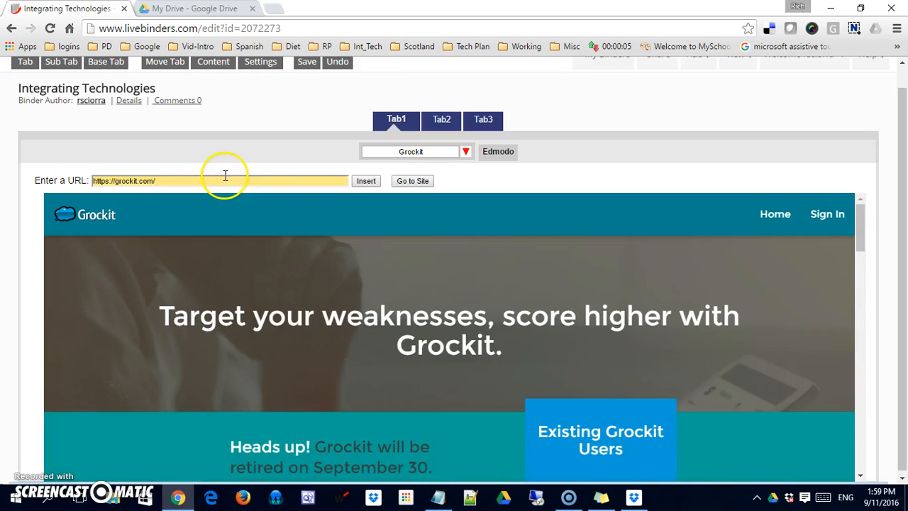
{"action": "left_click", "coordinate": [414, 121]}
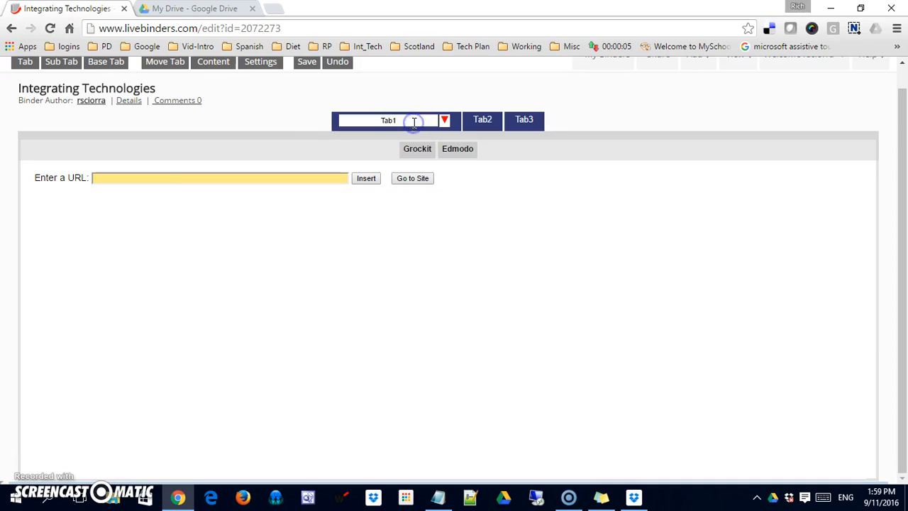
{"action": "left_click", "coordinate": [444, 120]}
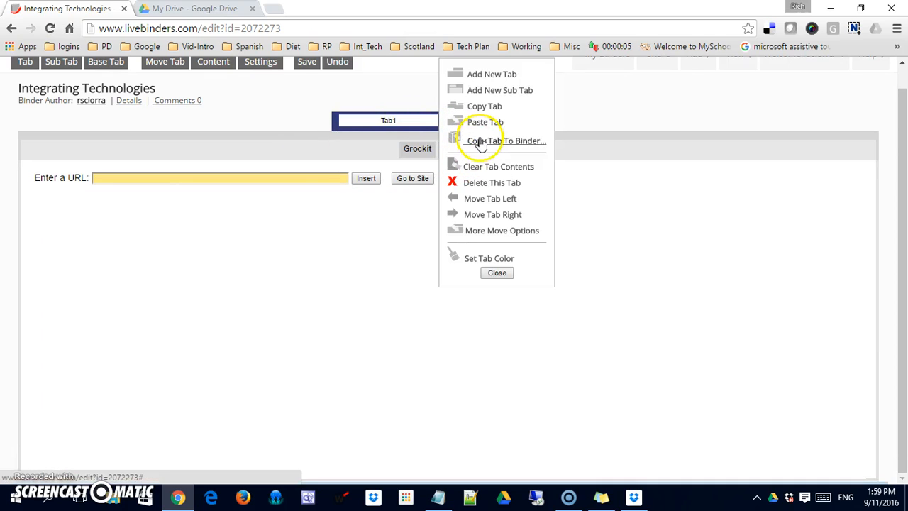
{"action": "left_click", "coordinate": [482, 90]}
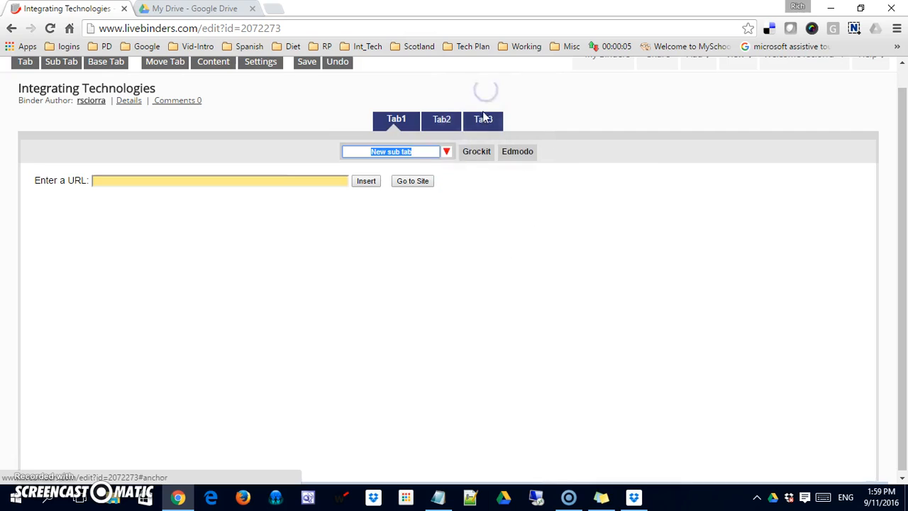
{"action": "left_click", "coordinate": [310, 182]}
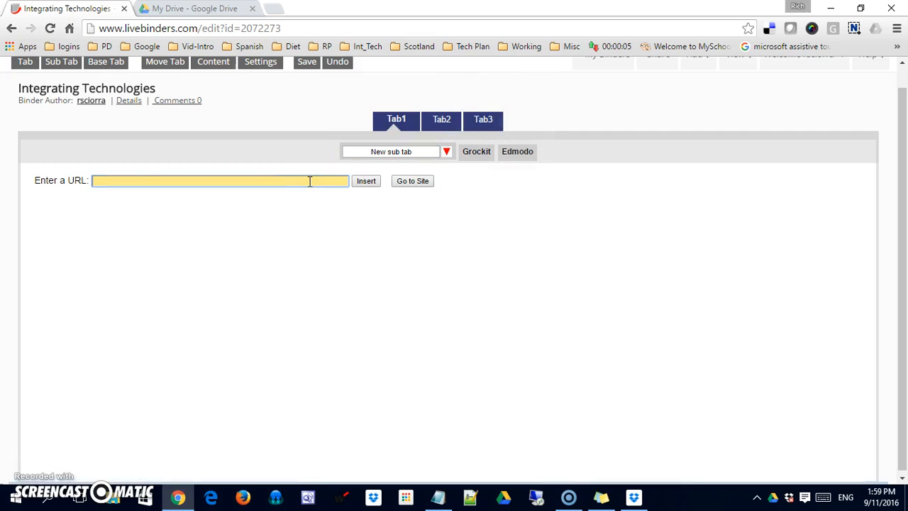
{"action": "right_click", "coordinate": [240, 184]}
{"action": "key", "text": "ctrl+v"}
{"action": "left_click", "coordinate": [413, 151]}
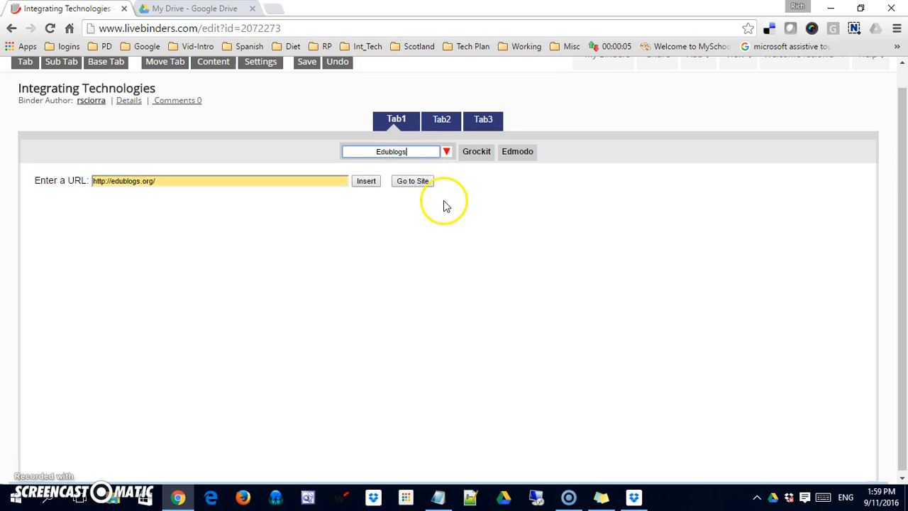
{"action": "left_click", "coordinate": [371, 181]}
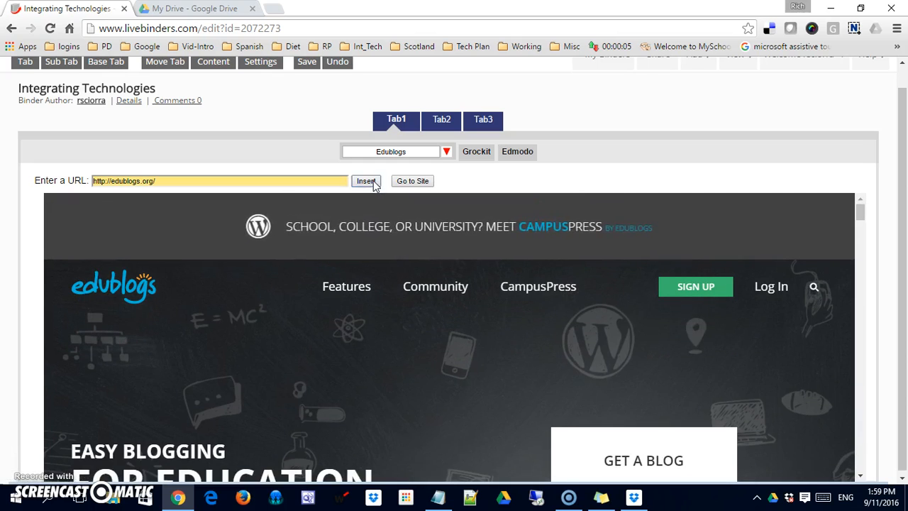
Step: Copy the skype.com address from the notes list
{"action": "key", "text": "alt+Tab"}
{"action": "left_click_drag", "start_coordinate": [434, 190], "coordinate": [234, 190]}
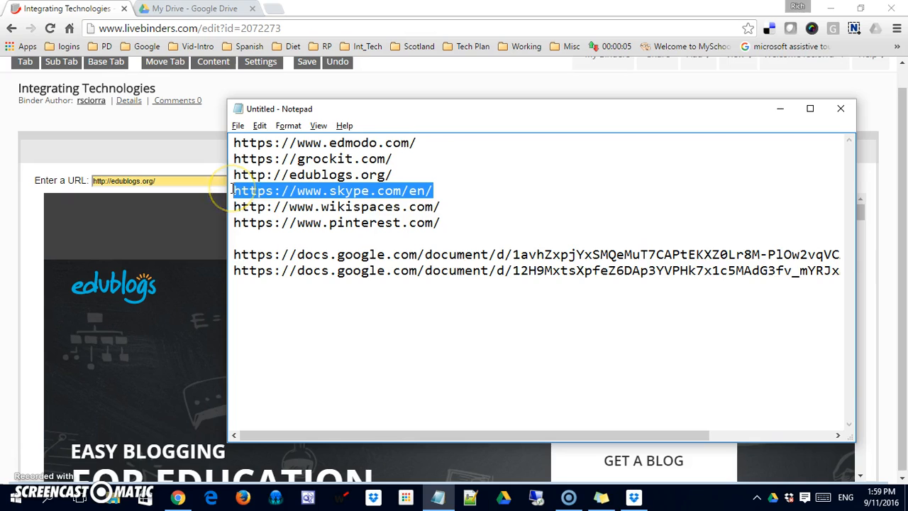
{"action": "key", "text": "alt+Tab"}
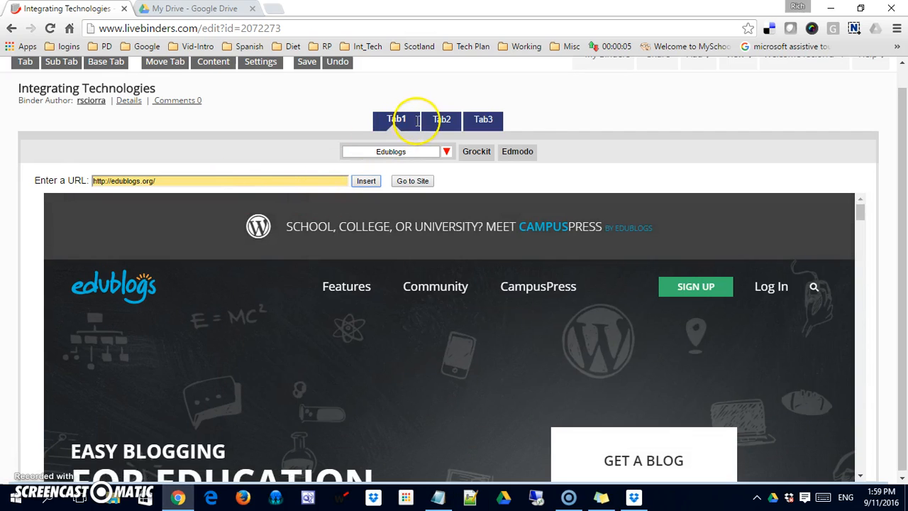
{"action": "left_click", "coordinate": [416, 122]}
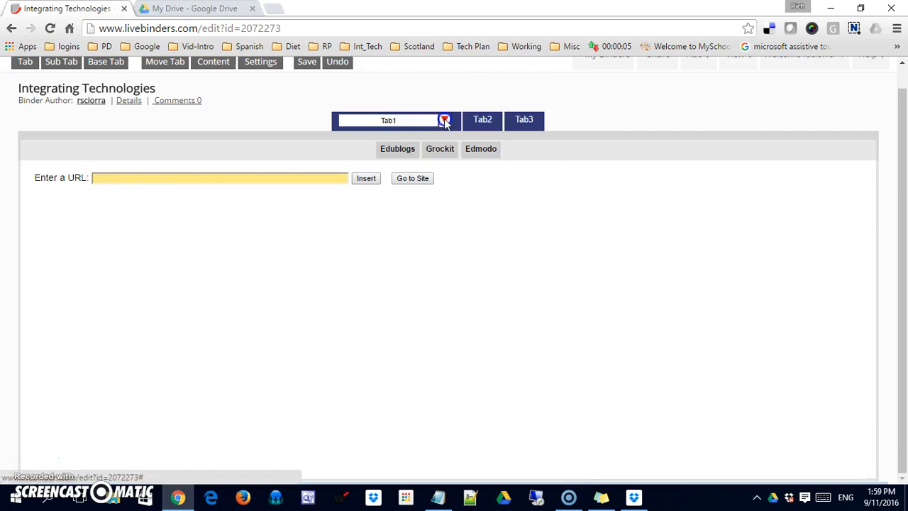
{"action": "left_click", "coordinate": [444, 120]}
{"action": "left_click", "coordinate": [469, 92]}
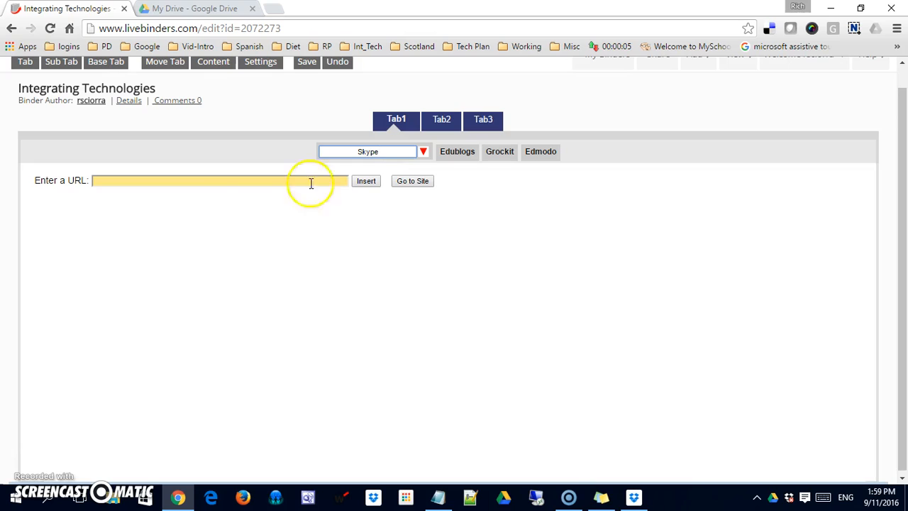
{"action": "left_click", "coordinate": [205, 181]}
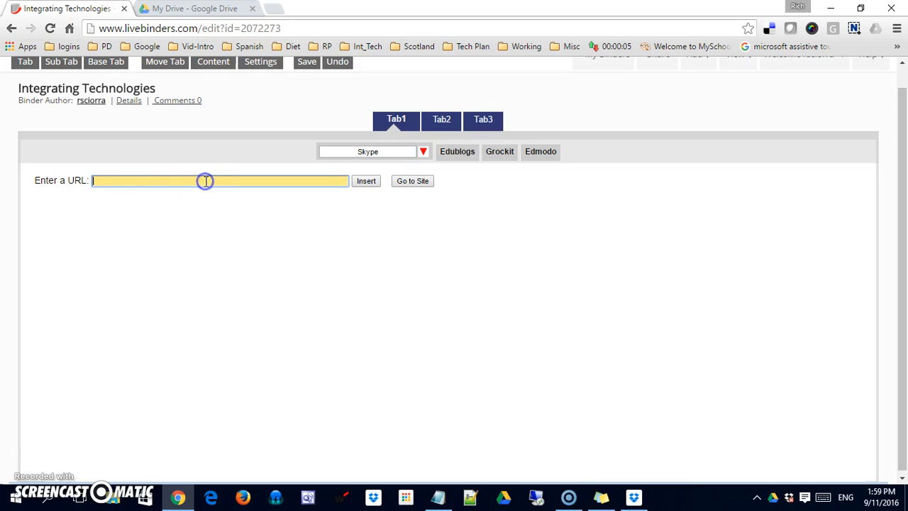
{"action": "left_click", "coordinate": [361, 183]}
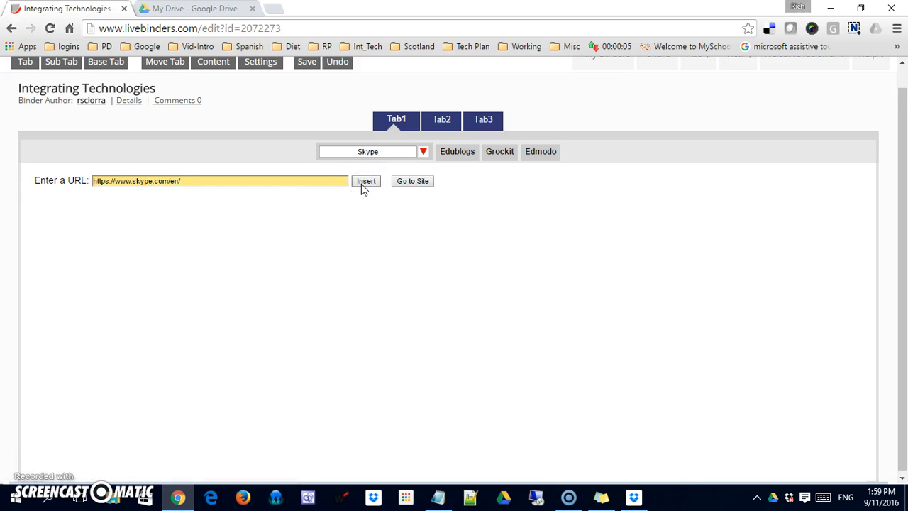
{"action": "left_click", "coordinate": [363, 183]}
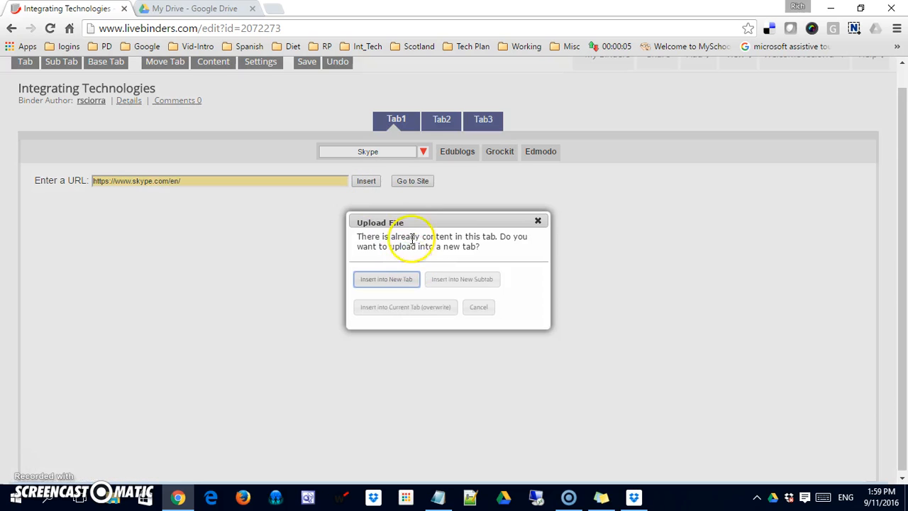
{"action": "left_click", "coordinate": [539, 219]}
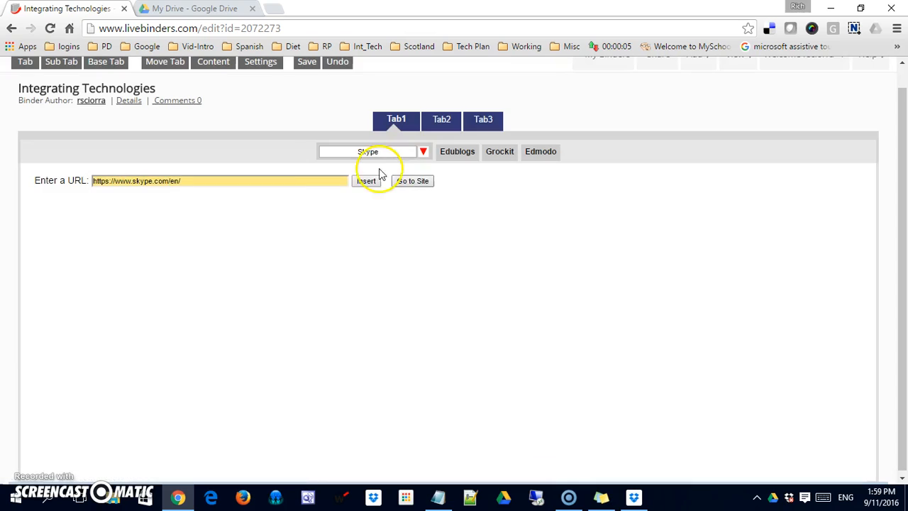
{"action": "left_click", "coordinate": [368, 182]}
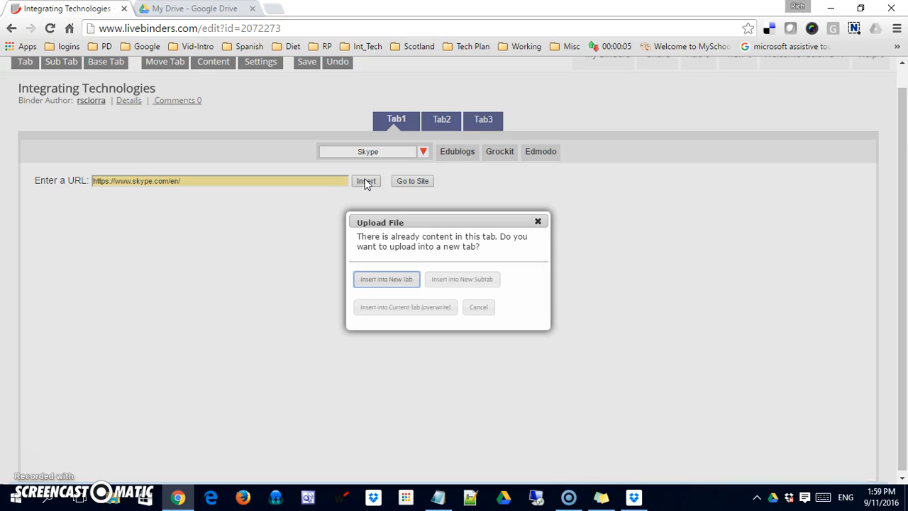
{"action": "left_click", "coordinate": [537, 221]}
{"action": "left_click", "coordinate": [402, 150]}
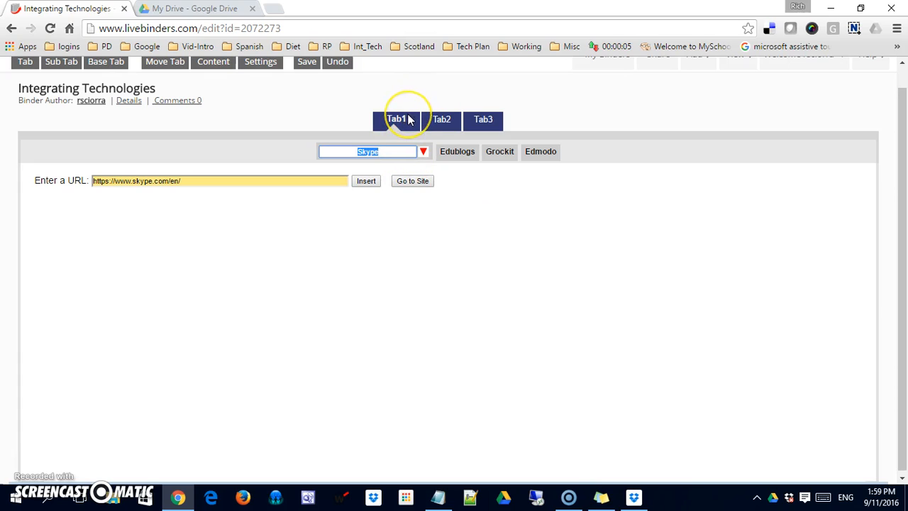
{"action": "left_click", "coordinate": [410, 119]}
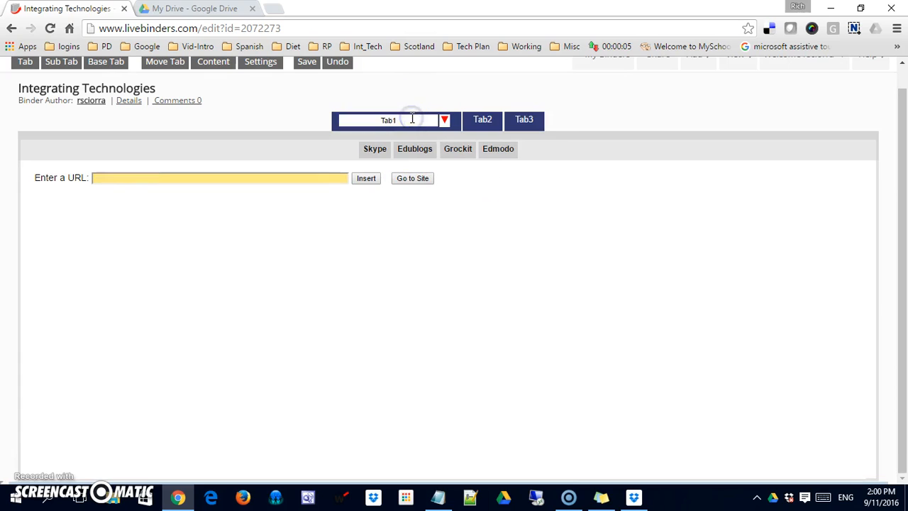
{"action": "left_click", "coordinate": [374, 152]}
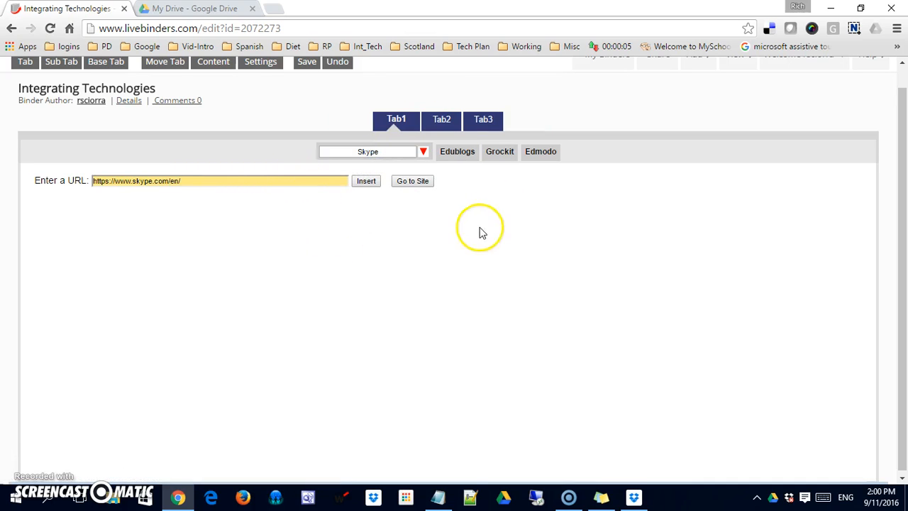
Step: Select the first docs.google.com link in the notes and open Tab2's dropdown options
{"action": "left_click", "coordinate": [441, 120]}
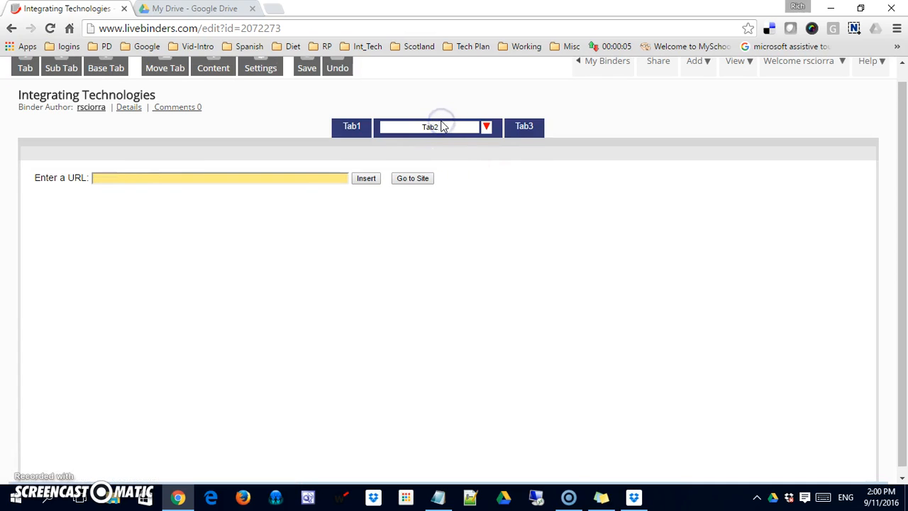
{"action": "key", "text": "alt+Tab"}
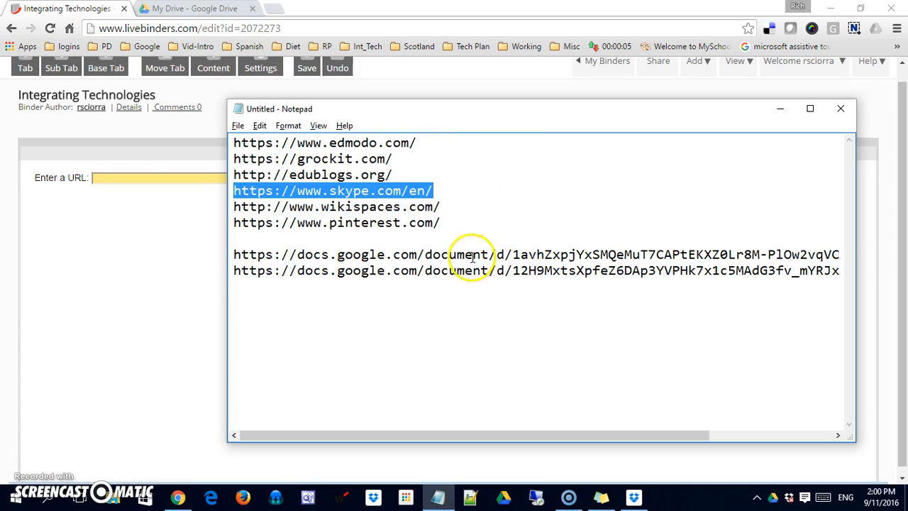
{"action": "key", "text": "alt+Tab"}
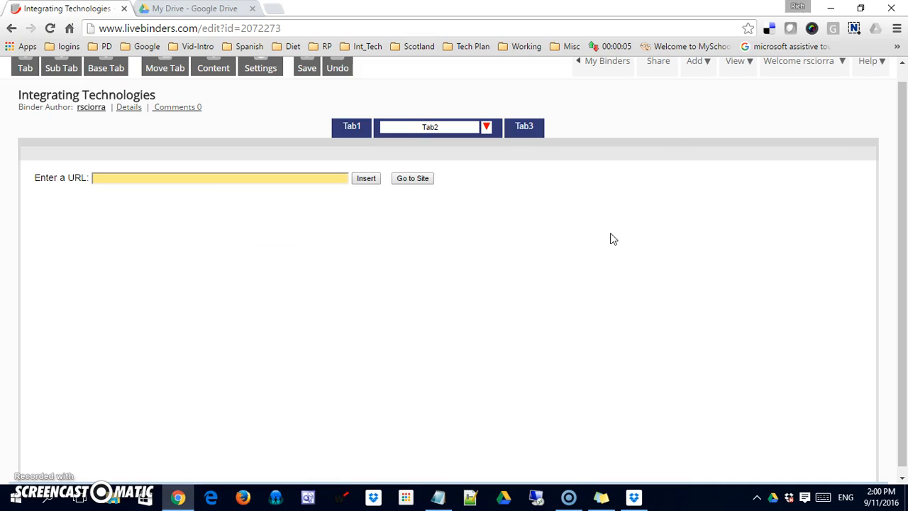
{"action": "key", "text": "alt+Tab"}
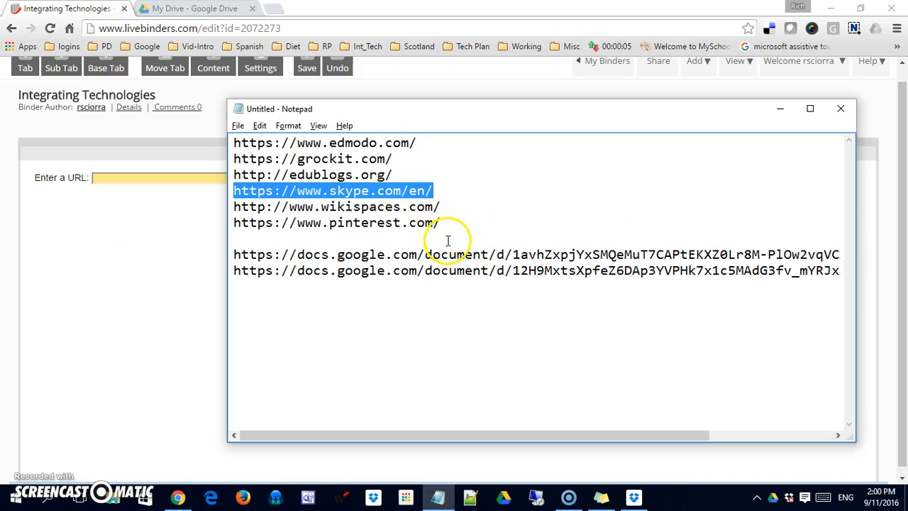
{"action": "left_click", "coordinate": [233, 254]}
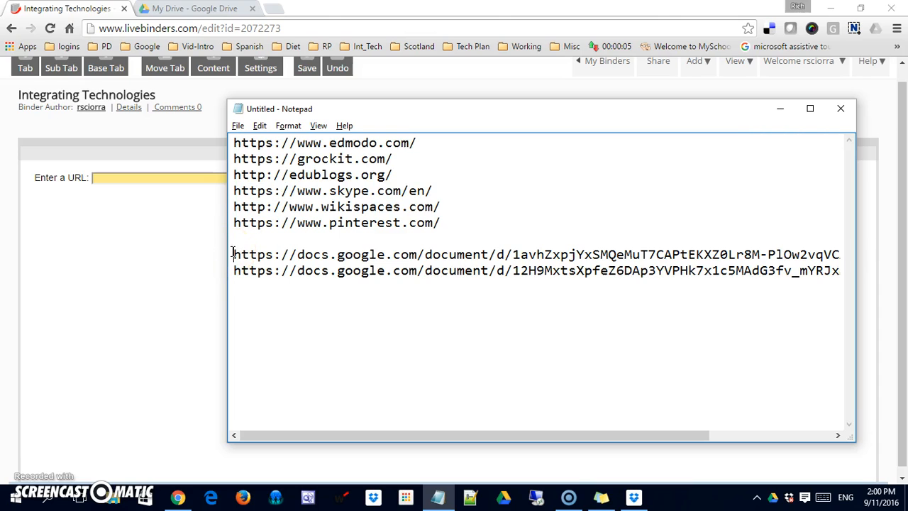
{"action": "key", "text": "shift+End"}
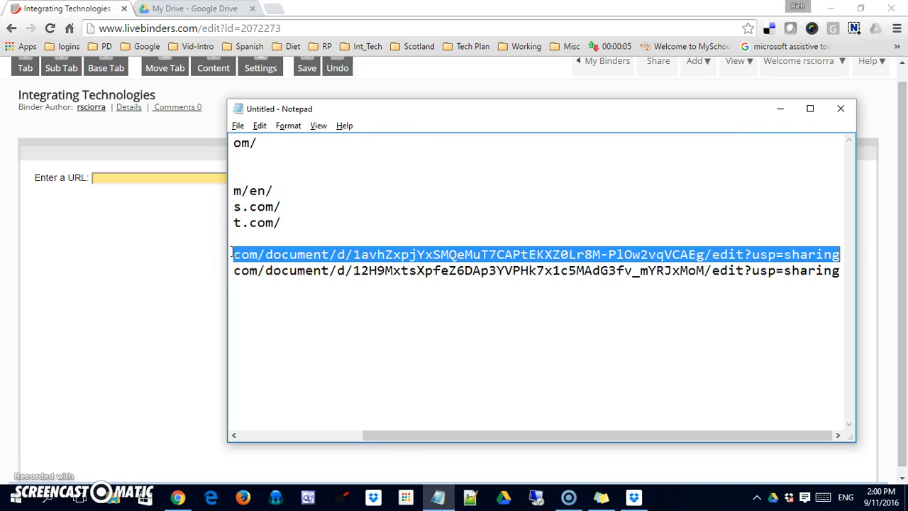
{"action": "key", "text": "alt+Tab"}
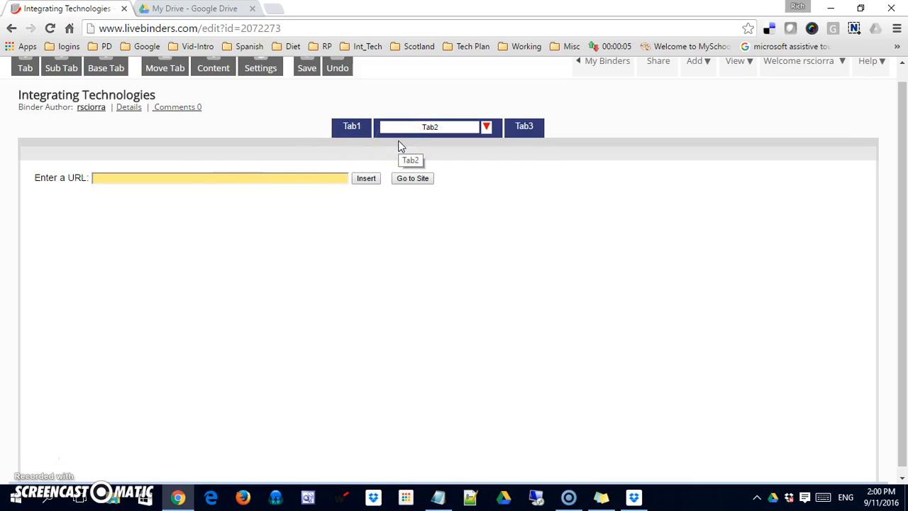
{"action": "left_click", "coordinate": [486, 127]}
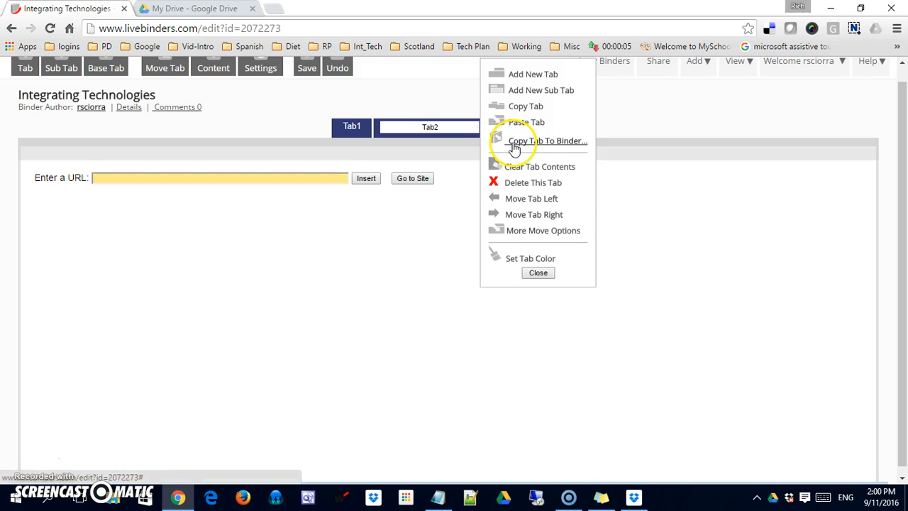
Step: Add a Tab2 sub tab embedding the doc1 Google Doc from the first link
{"action": "left_click", "coordinate": [522, 90]}
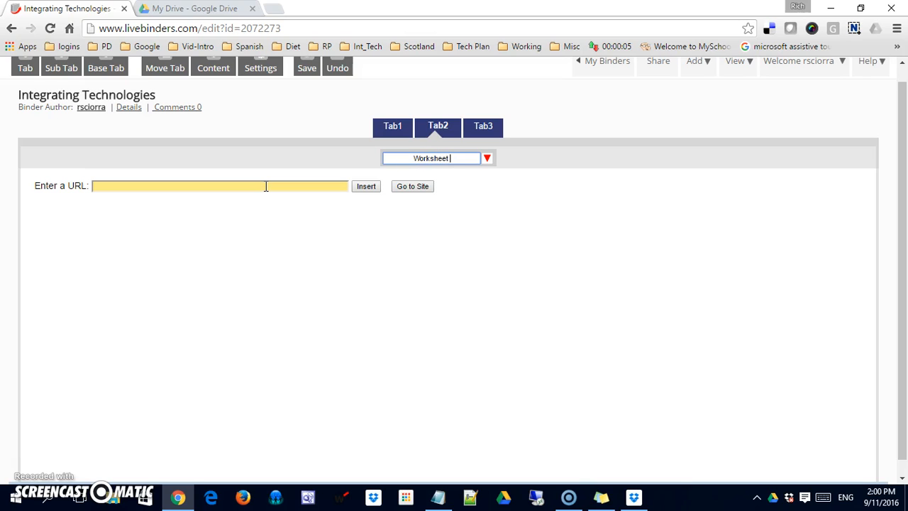
{"action": "left_click", "coordinate": [180, 184]}
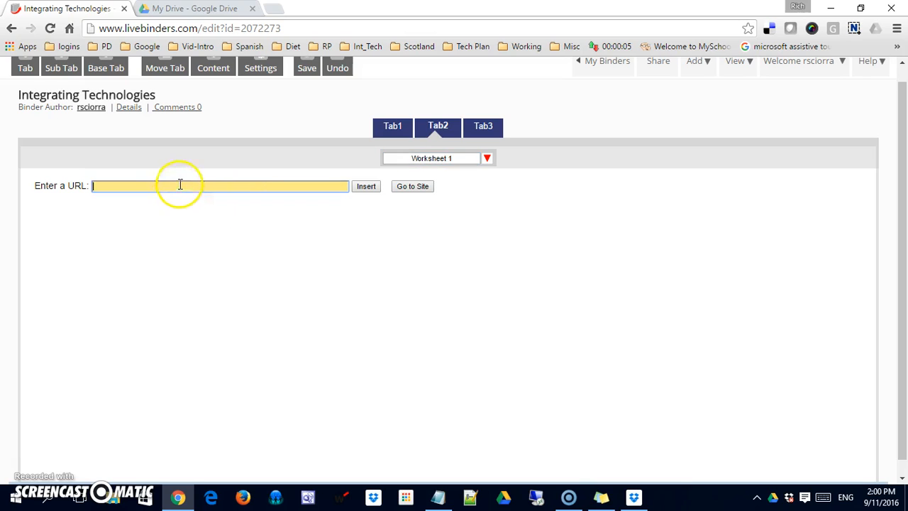
{"action": "key", "text": "ctrl+v"}
{"action": "left_click", "coordinate": [366, 186]}
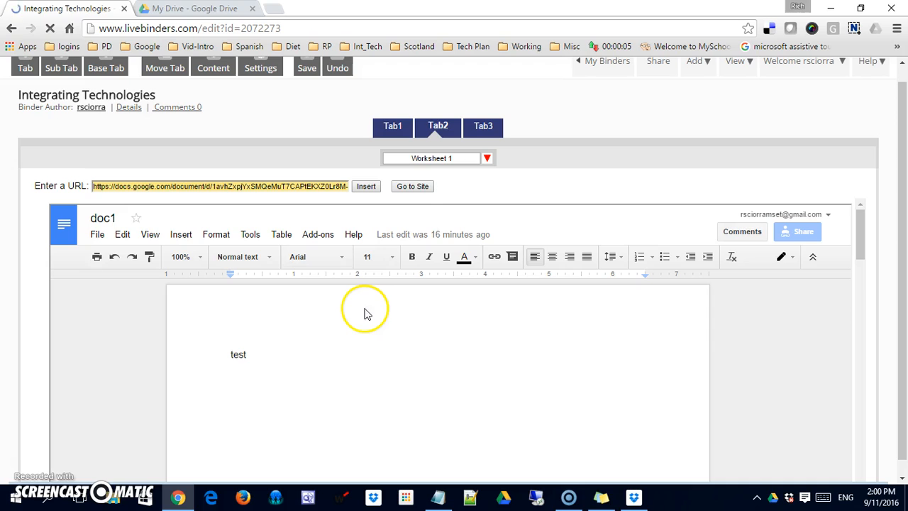
Step: Select the second Google Doc link in the notes
{"action": "key", "text": "alt+Tab"}
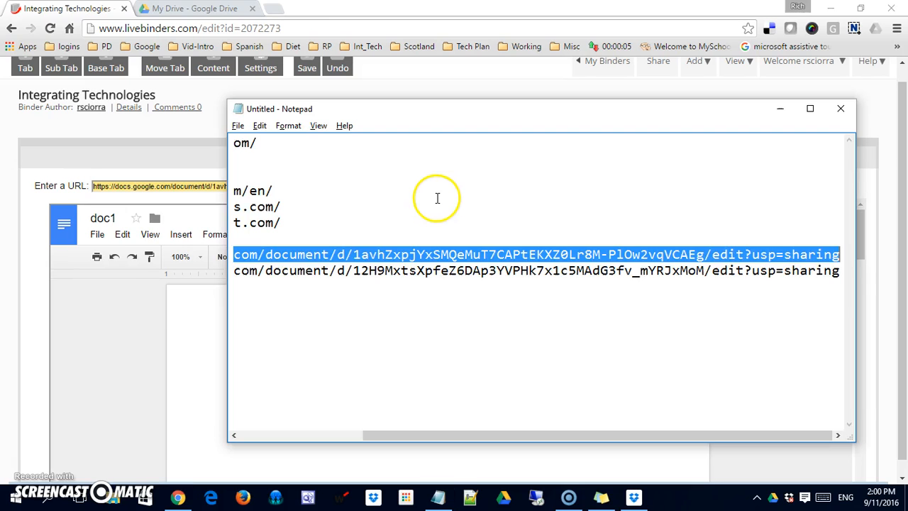
{"action": "left_click", "coordinate": [346, 271]}
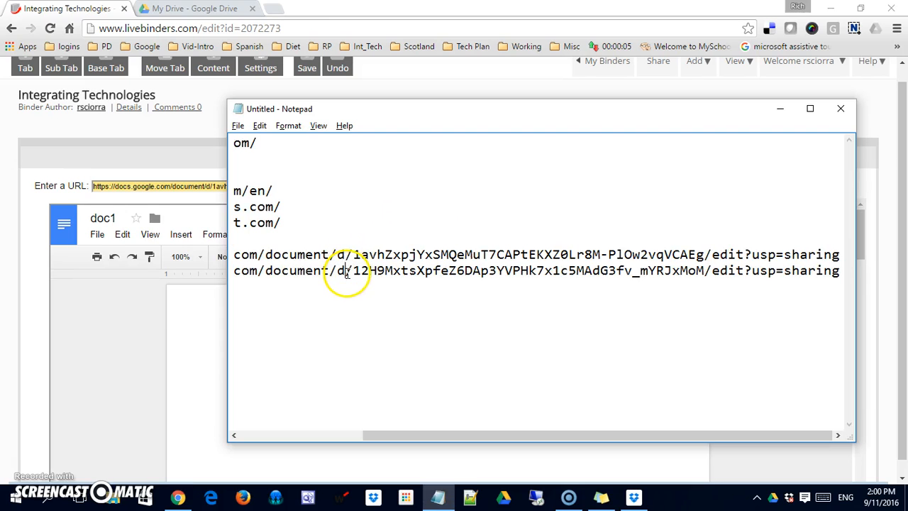
{"action": "key", "text": "Home"}
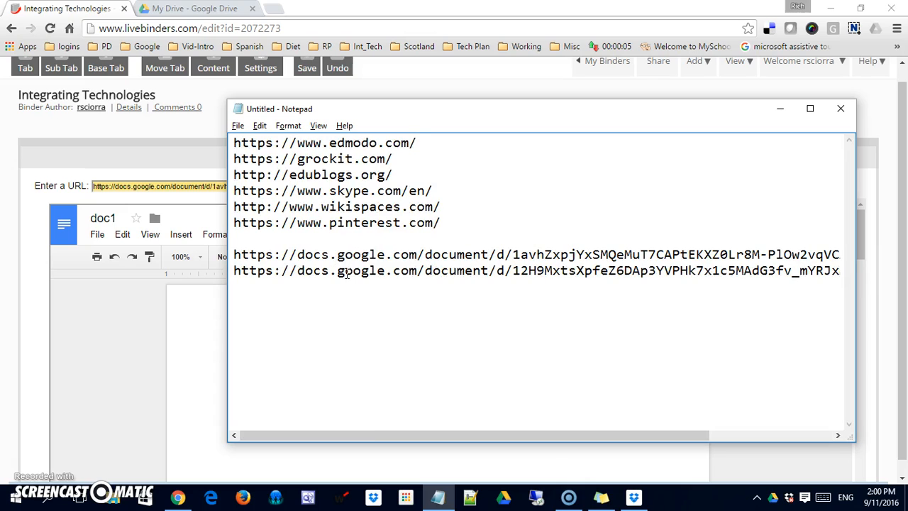
{"action": "key", "text": "shift+End"}
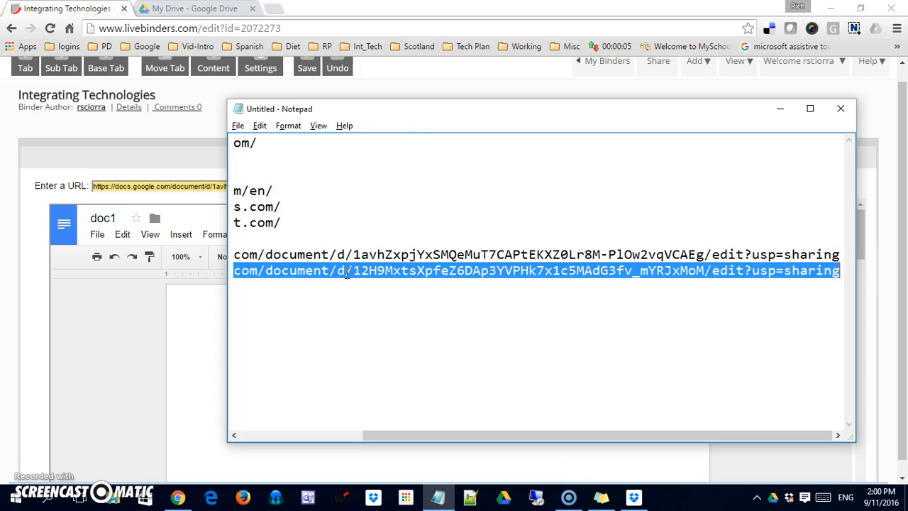
{"action": "key", "text": "alt+Tab"}
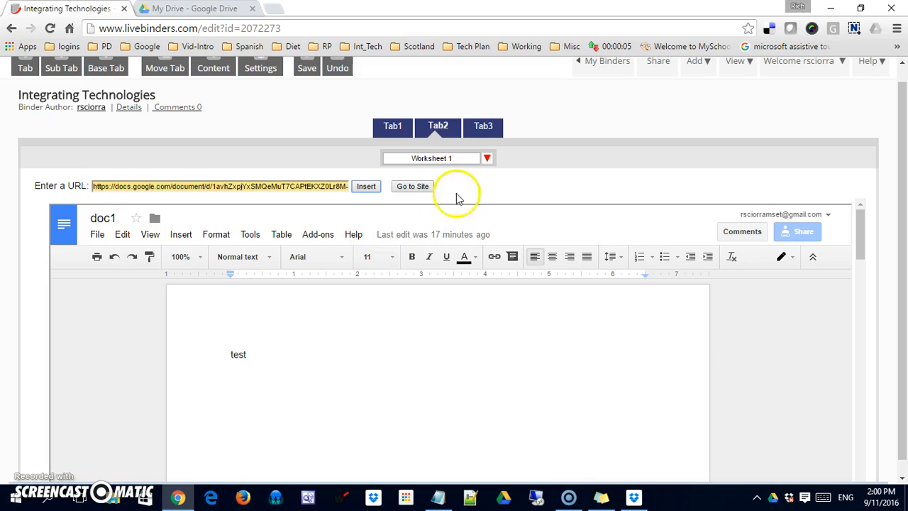
Step: Add a Worksheet2 sub tab under Tab2 that embeds the doc3 Google Doc link
{"action": "left_click", "coordinate": [454, 128]}
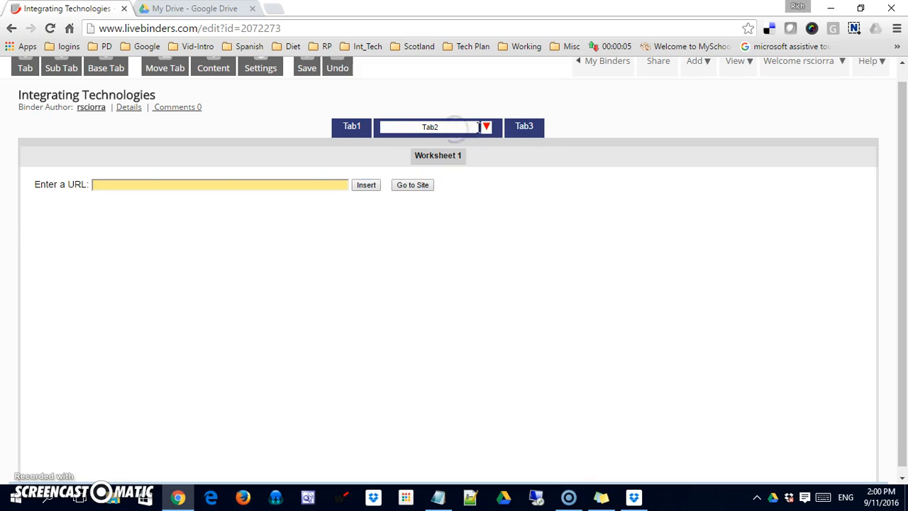
{"action": "left_click", "coordinate": [486, 128]}
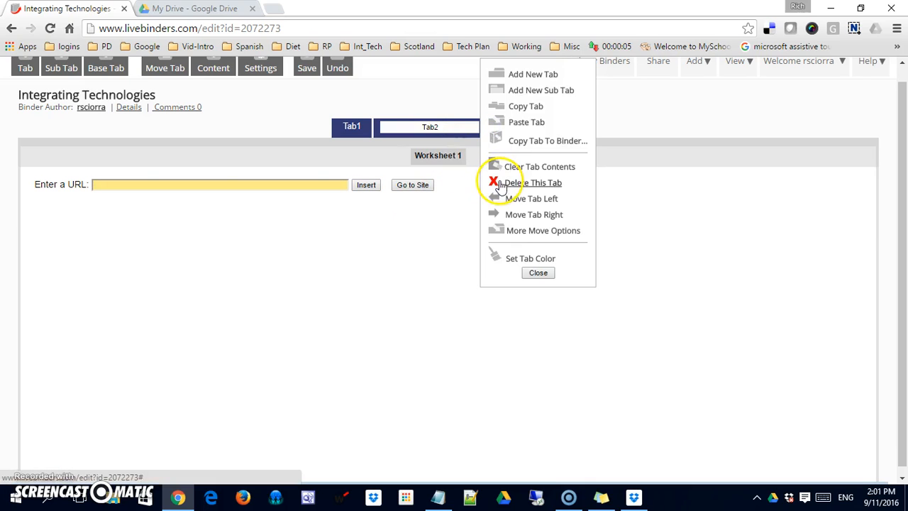
{"action": "left_click", "coordinate": [525, 93]}
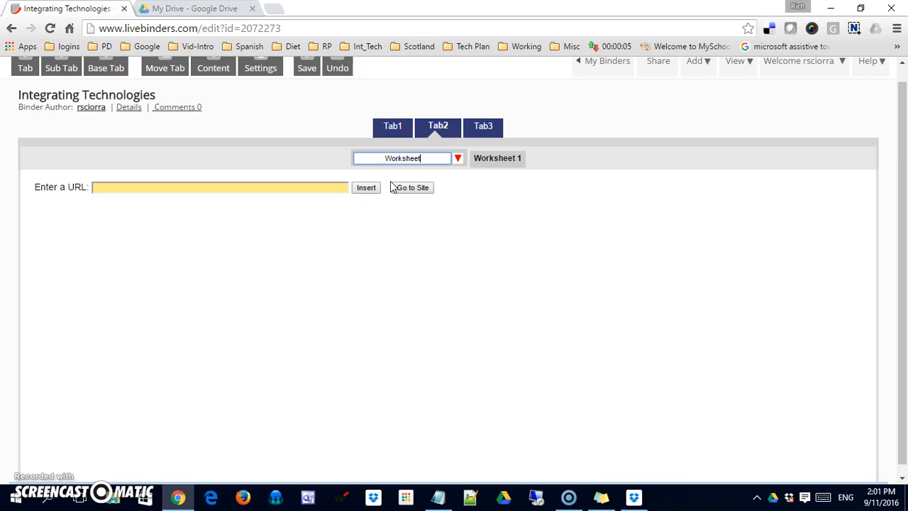
{"action": "left_click", "coordinate": [317, 187]}
{"action": "key", "text": "ctrl+v"}
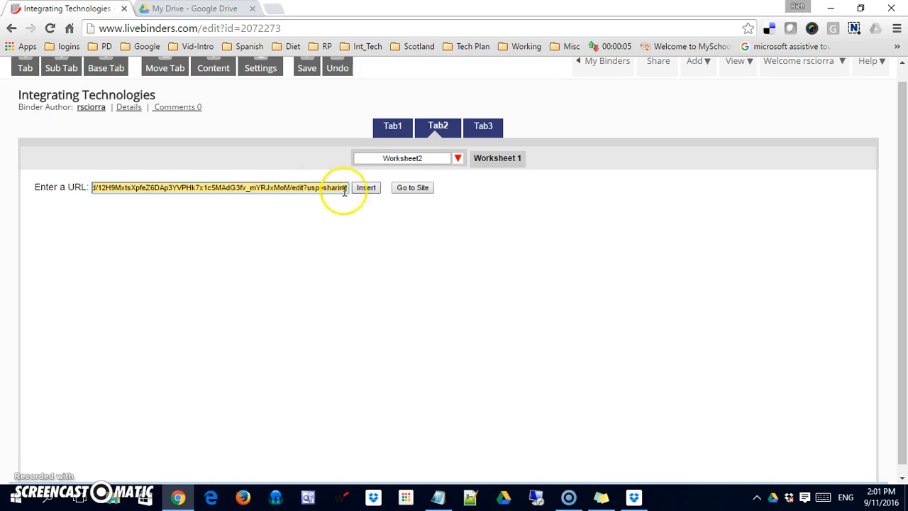
{"action": "left_click", "coordinate": [366, 188]}
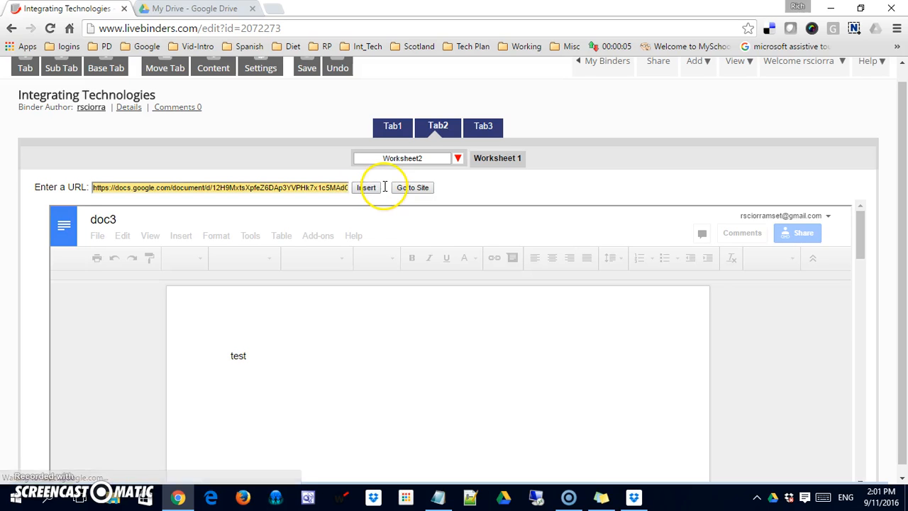
{"action": "left_click", "coordinate": [487, 126]}
Step: Delete Tab3 from the binder
{"action": "left_click", "coordinate": [527, 127]}
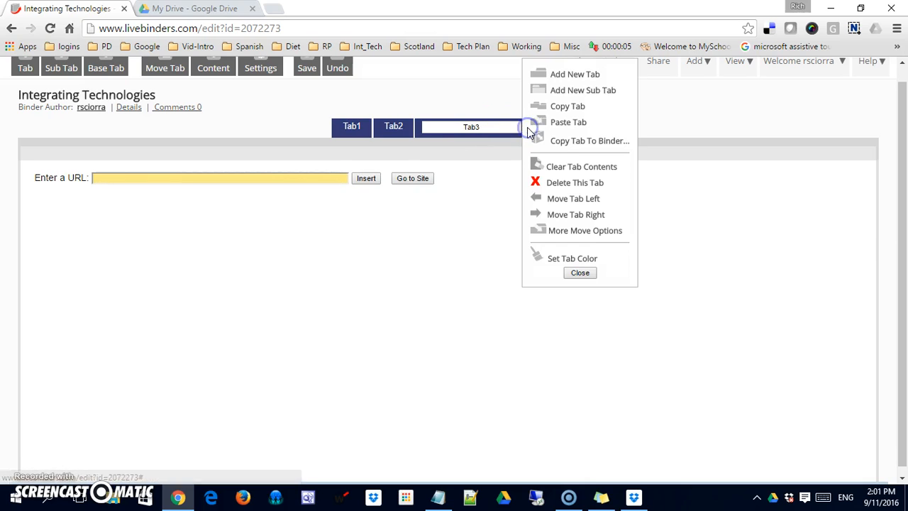
{"action": "left_click", "coordinate": [552, 183]}
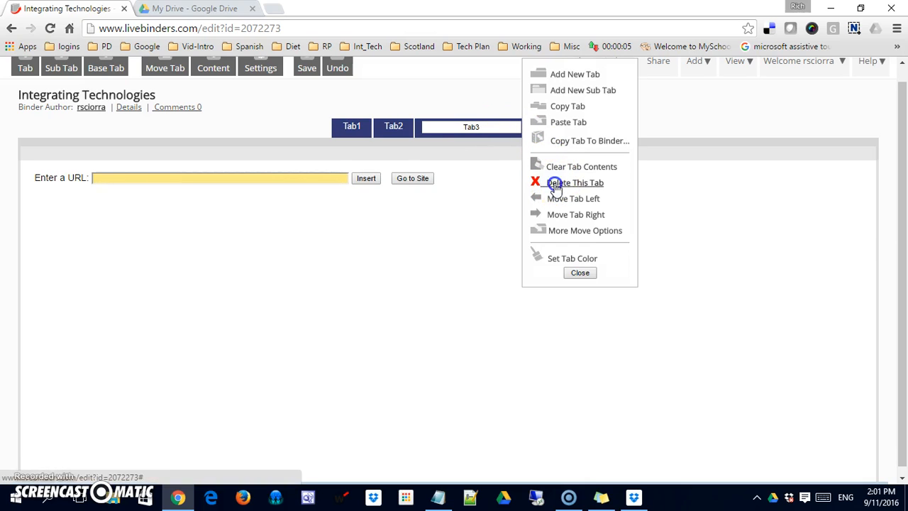
{"action": "left_click", "coordinate": [517, 110]}
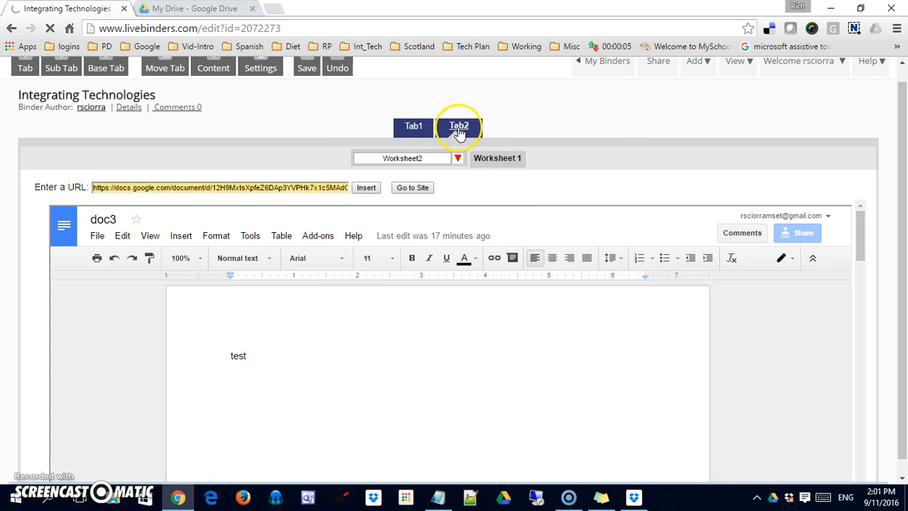
Step: Select Tab1 and bring up its options list
{"action": "left_click", "coordinate": [427, 129]}
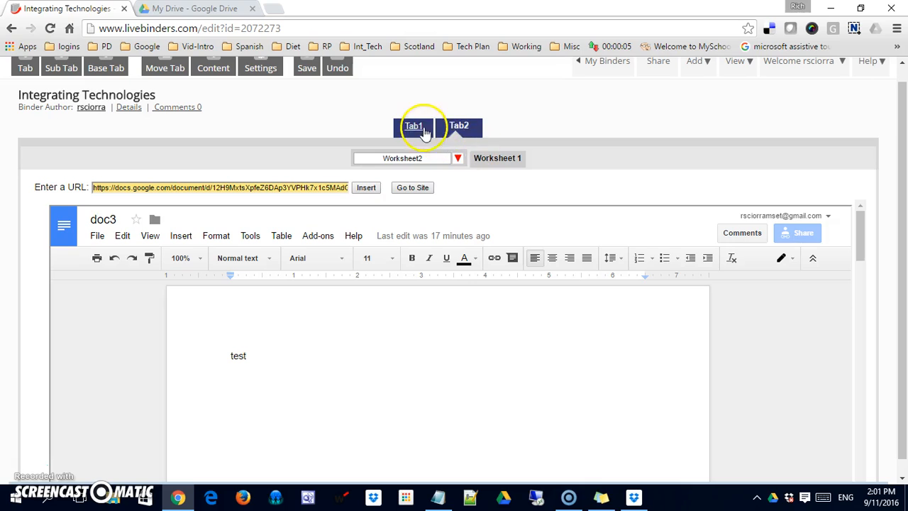
{"action": "left_click", "coordinate": [465, 126]}
{"action": "left_click", "coordinate": [511, 76]}
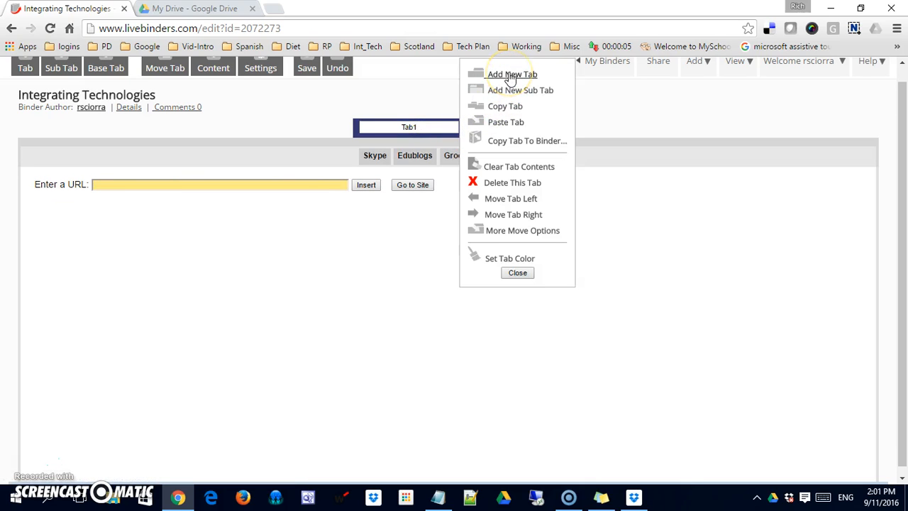
{"action": "left_click", "coordinate": [513, 88]}
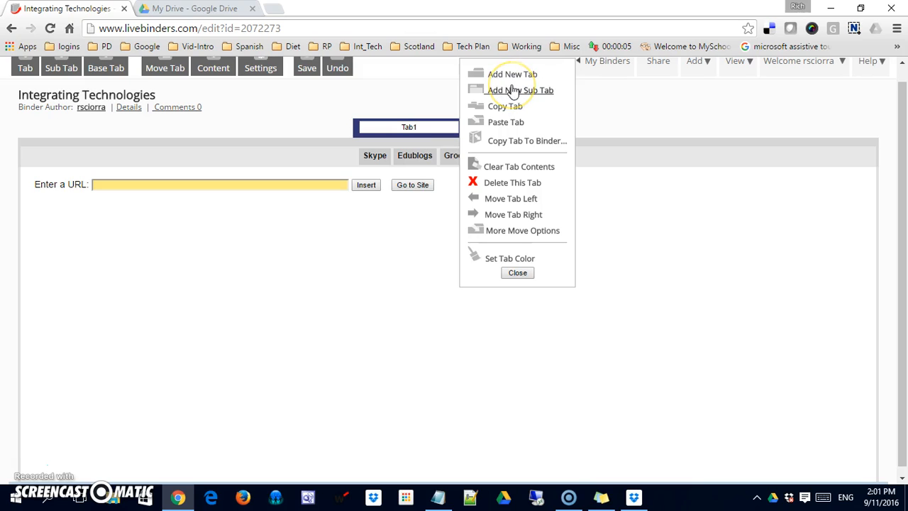
{"action": "left_click", "coordinate": [508, 107]}
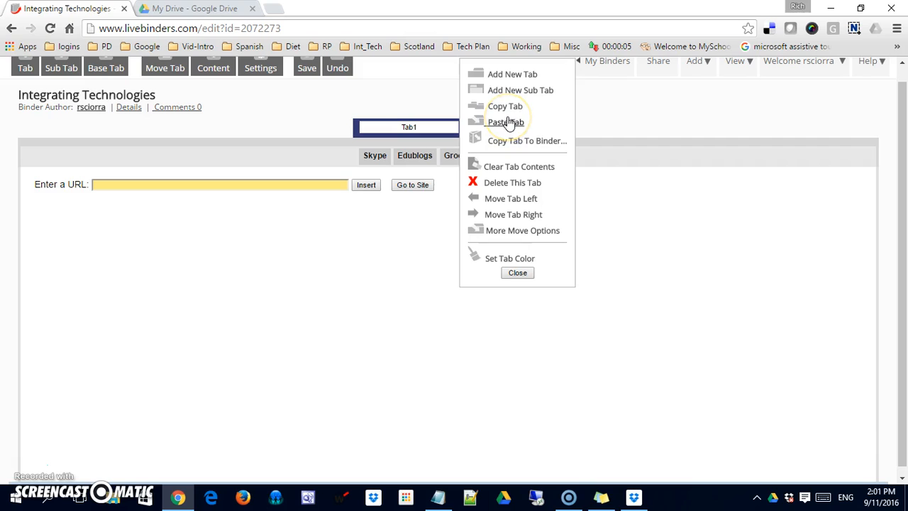
{"action": "left_click", "coordinate": [514, 169]}
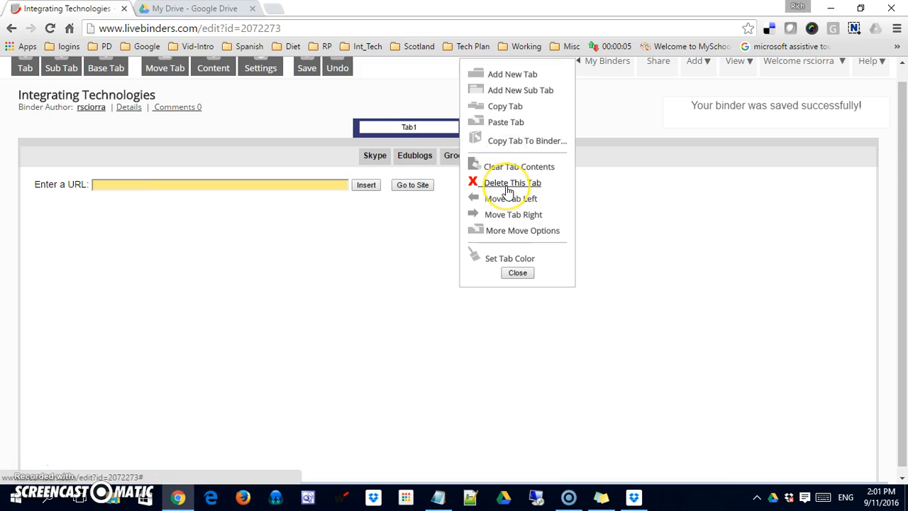
{"action": "left_click", "coordinate": [405, 239]}
{"action": "left_click", "coordinate": [509, 273]}
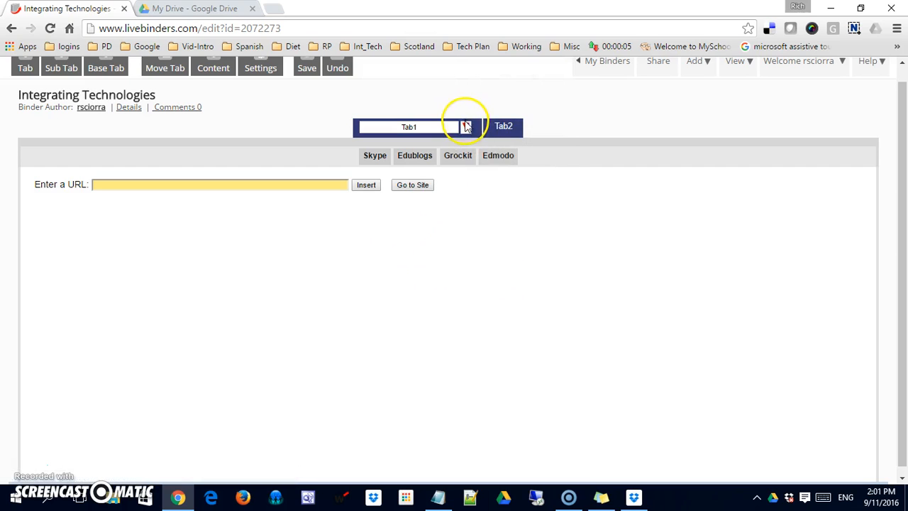
{"action": "left_click", "coordinate": [467, 127]}
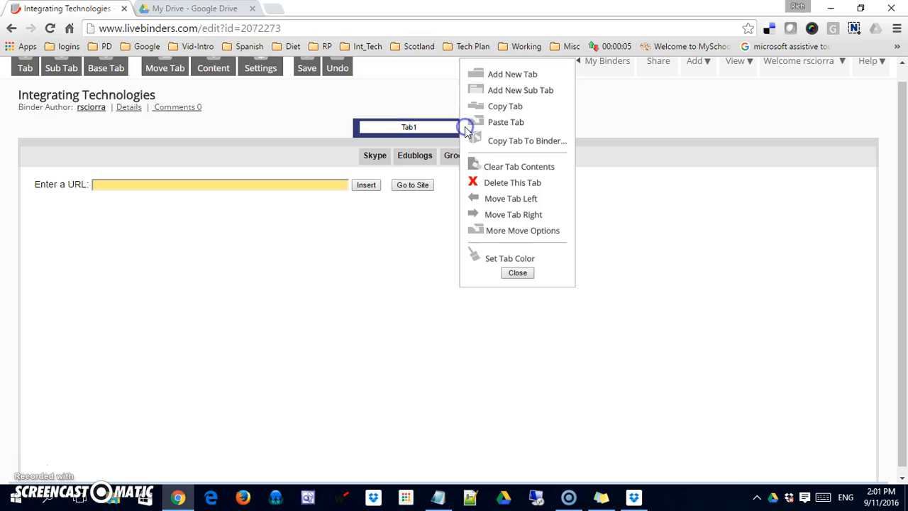
Step: Colour Tab1 green (#20ab5c), then save the binder and return to My Binders
{"action": "left_click", "coordinate": [516, 258]}
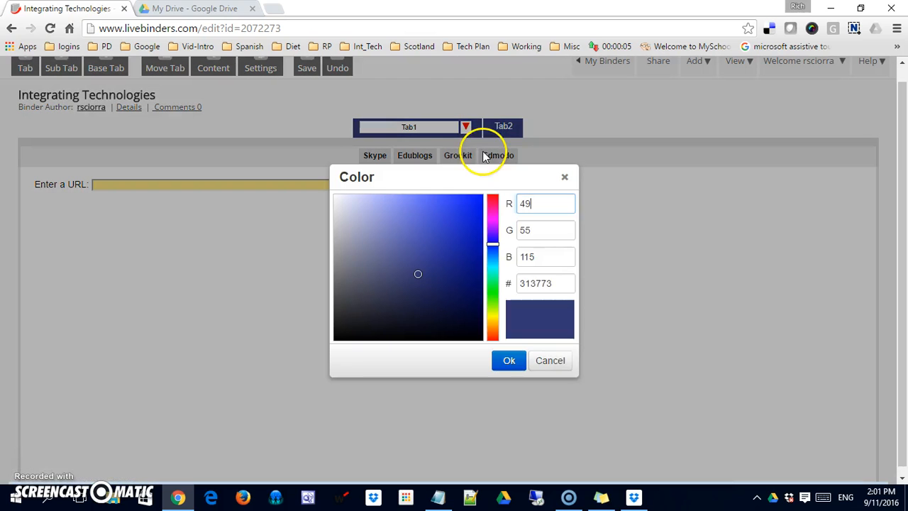
{"action": "left_click_drag", "start_coordinate": [483, 152], "coordinate": [493, 185]}
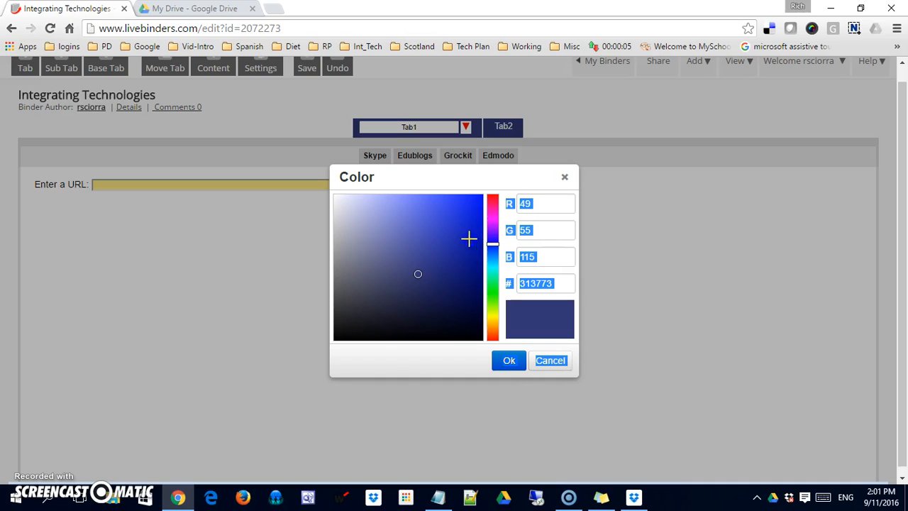
{"action": "left_click", "coordinate": [490, 297]}
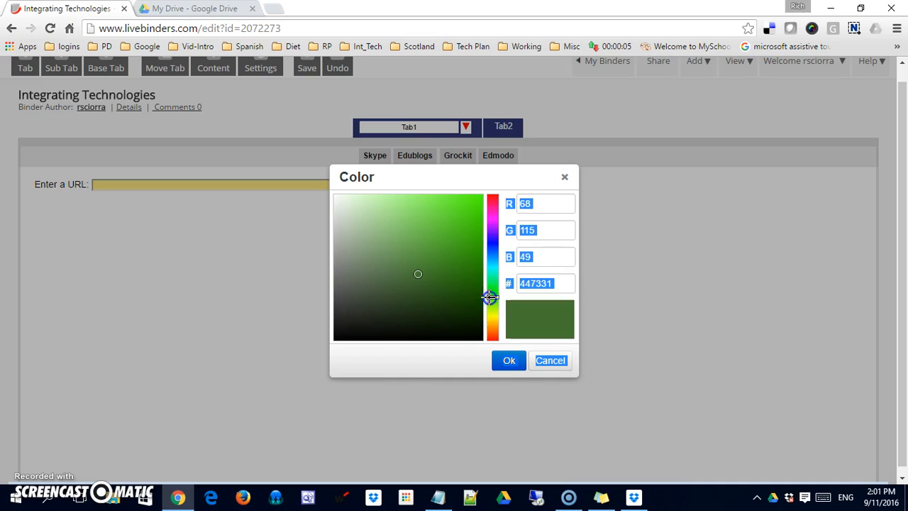
{"action": "mouse_move", "coordinate": [492, 278]}
{"action": "left_mouse_down"}
{"action": "mouse_move", "coordinate": [492, 292]}
{"action": "mouse_move", "coordinate": [491, 281]}
{"action": "mouse_move", "coordinate": [395, 271]}
{"action": "mouse_move", "coordinate": [433, 266]}
{"action": "mouse_move", "coordinate": [454, 243]}
{"action": "left_mouse_up"}
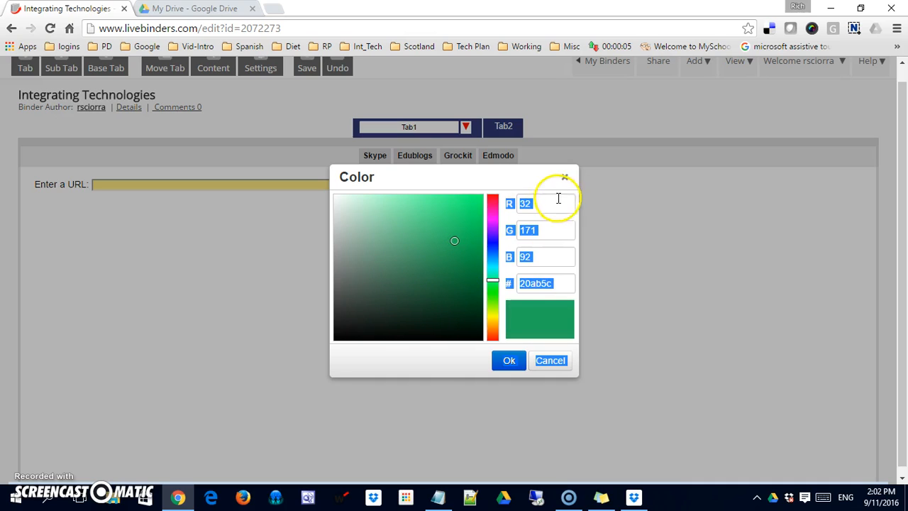
{"action": "left_click", "coordinate": [518, 361]}
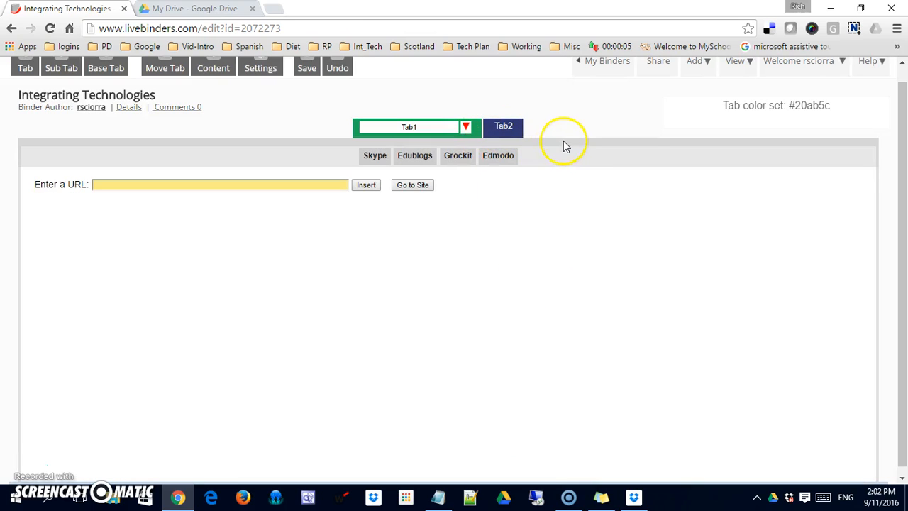
{"action": "left_click_drag", "start_coordinate": [903, 184], "coordinate": [903, 108]}
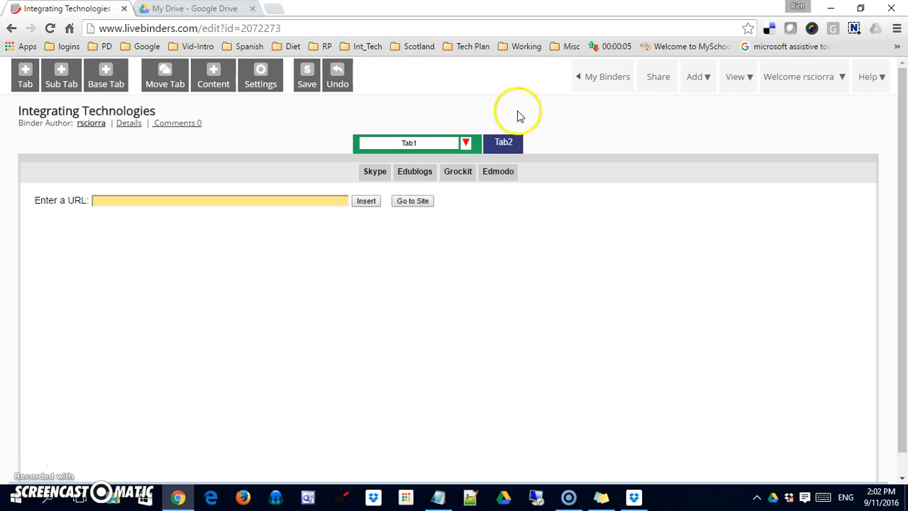
{"action": "left_click", "coordinate": [612, 84]}
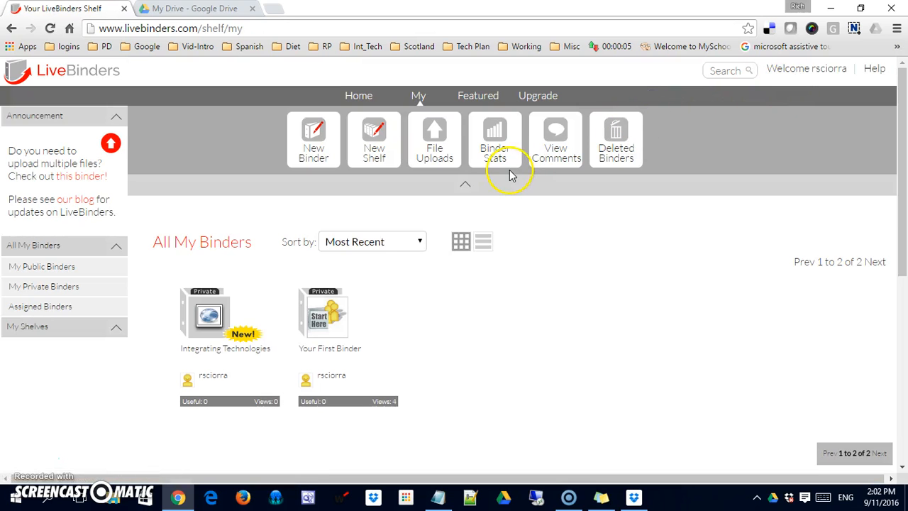
{"action": "mouse_move", "coordinate": [274, 300]}
{"action": "left_click", "coordinate": [216, 320]}
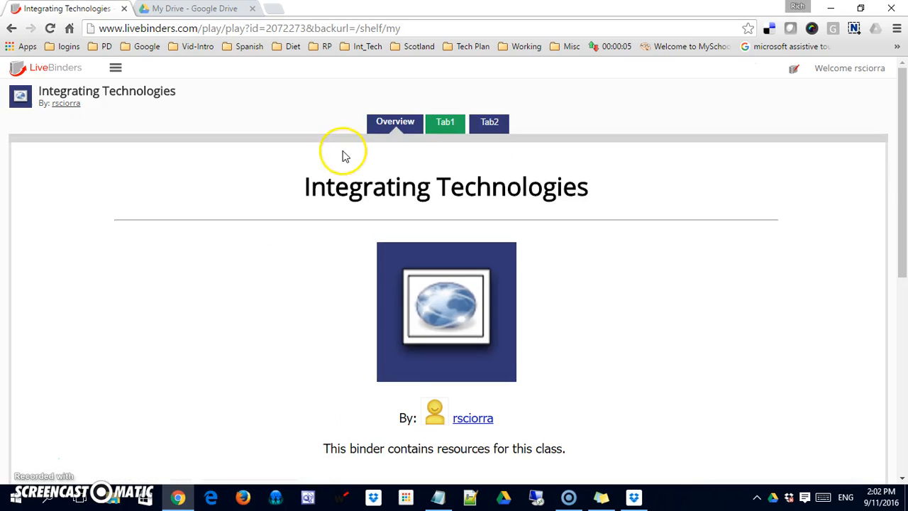
{"action": "left_click", "coordinate": [395, 123]}
{"action": "left_click", "coordinate": [443, 125]}
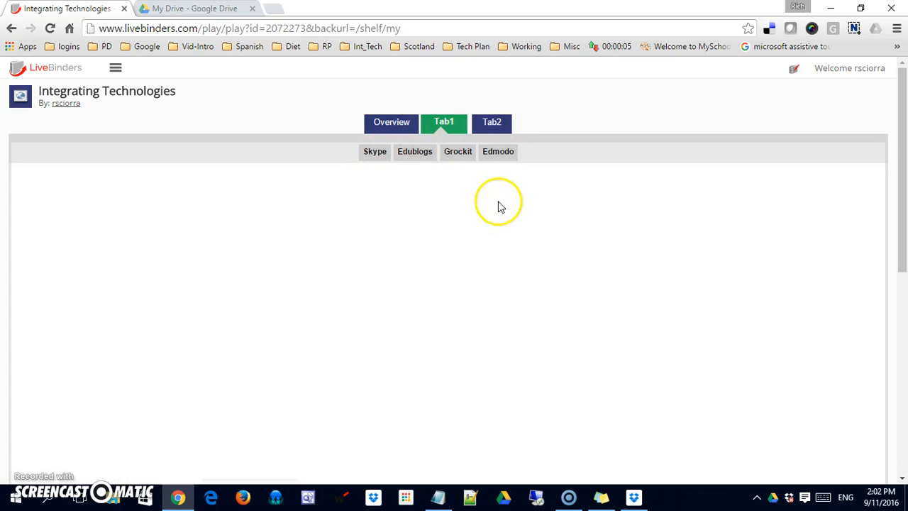
{"action": "left_click", "coordinate": [375, 153]}
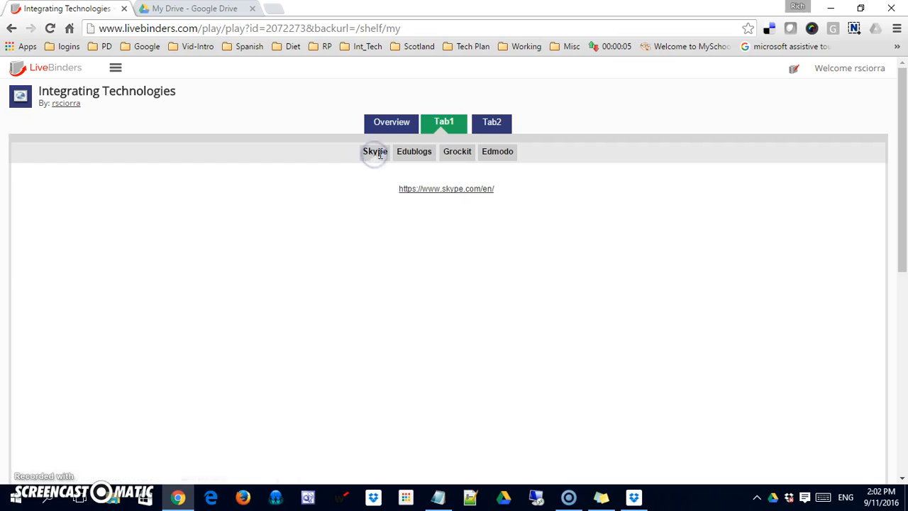
{"action": "left_click", "coordinate": [446, 188]}
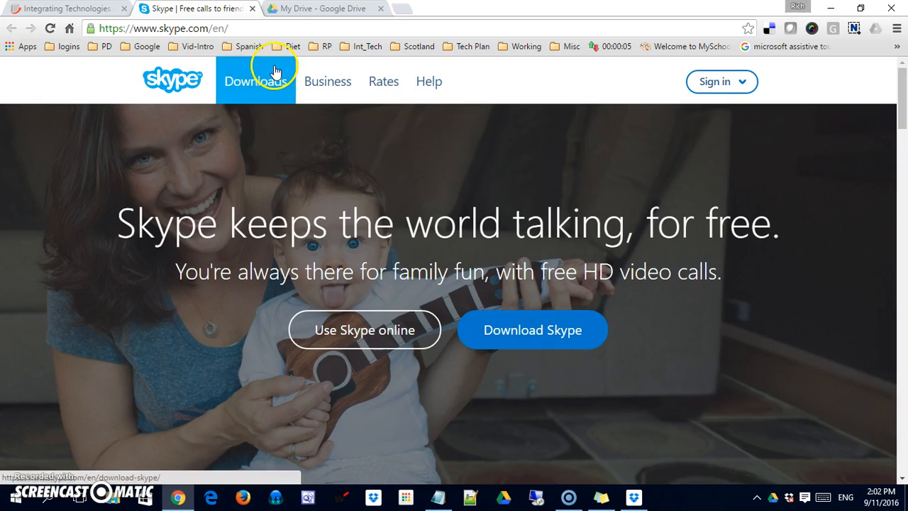
{"action": "left_click", "coordinate": [251, 8]}
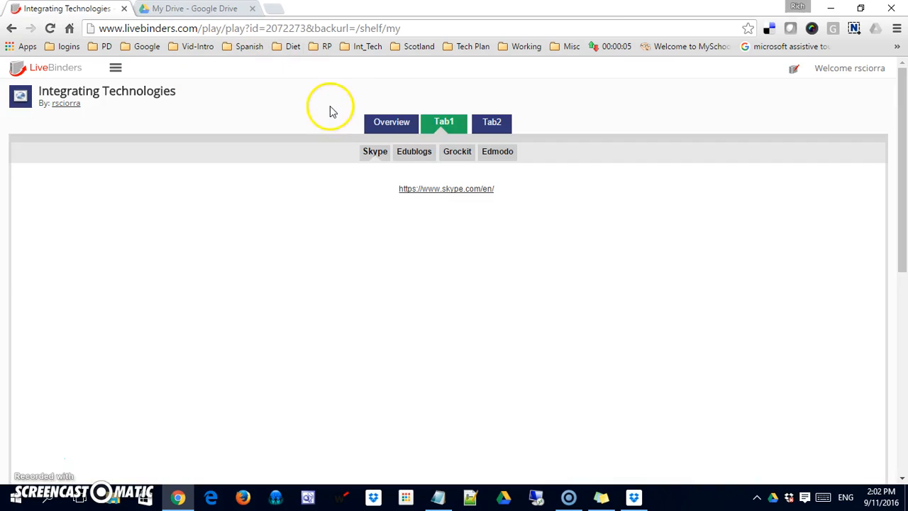
{"action": "left_click", "coordinate": [415, 151]}
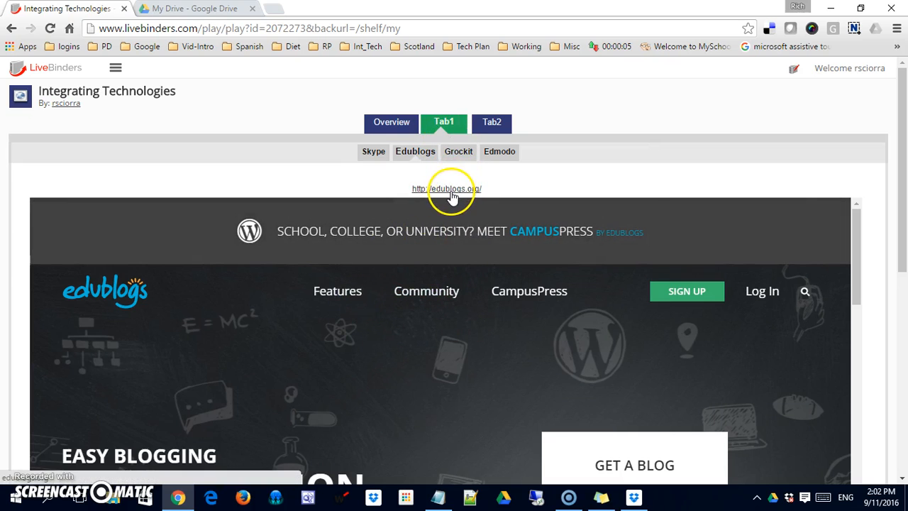
{"action": "left_click", "coordinate": [460, 152]}
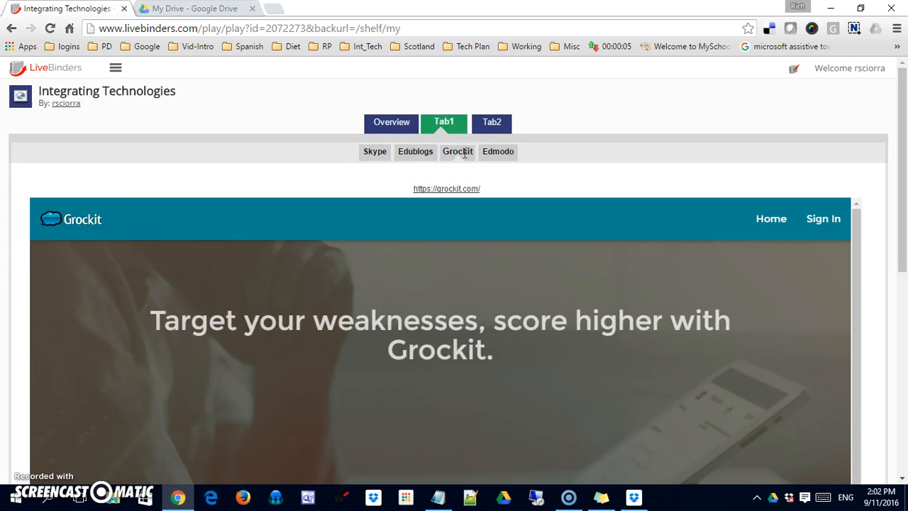
{"action": "left_click", "coordinate": [493, 153]}
{"action": "left_click", "coordinate": [488, 127]}
{"action": "left_click", "coordinate": [407, 153]}
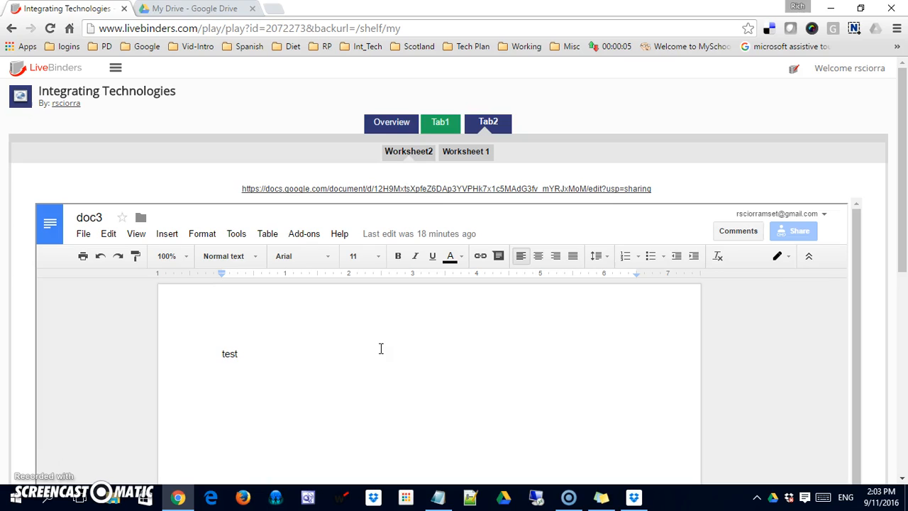
{"action": "left_click", "coordinate": [435, 190]}
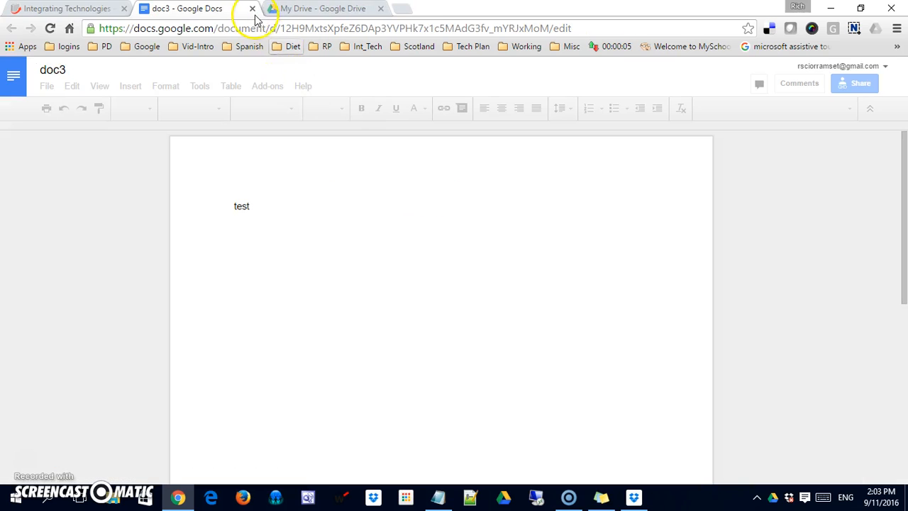
{"action": "left_click", "coordinate": [251, 8]}
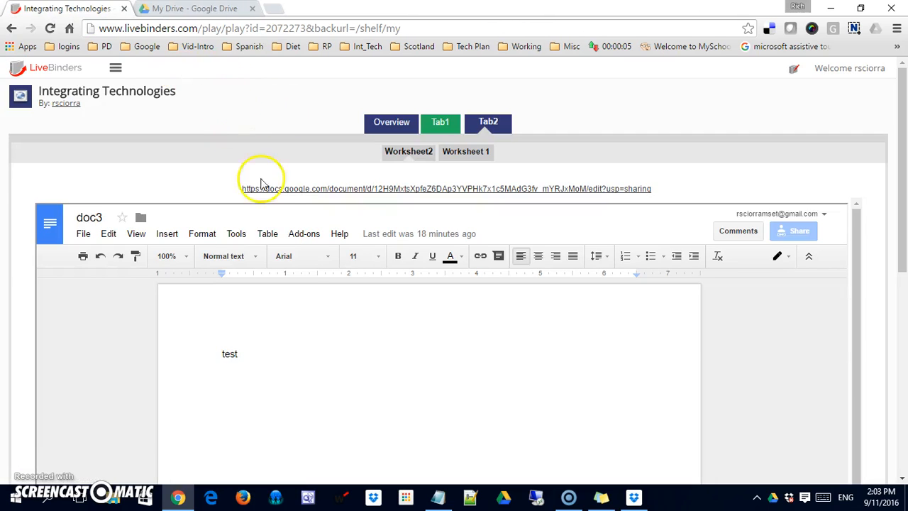
{"action": "left_click", "coordinate": [460, 155]}
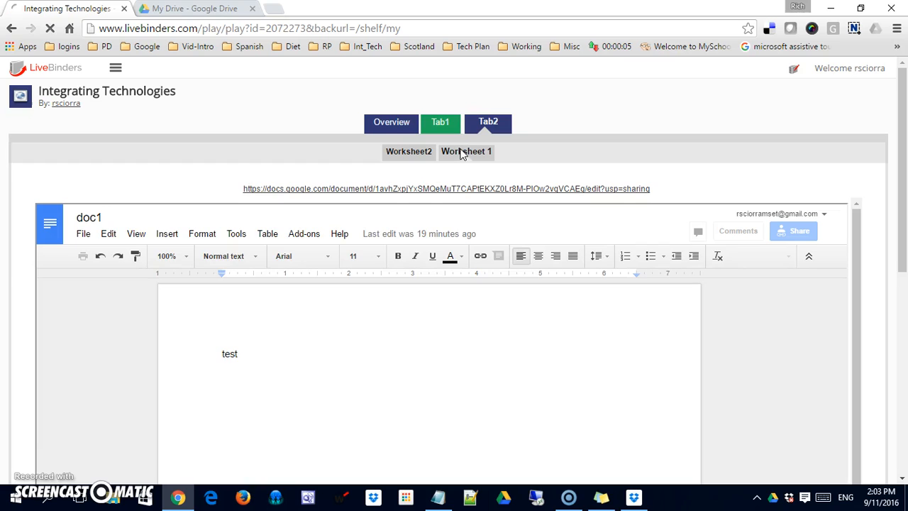
{"action": "left_click", "coordinate": [55, 67]}
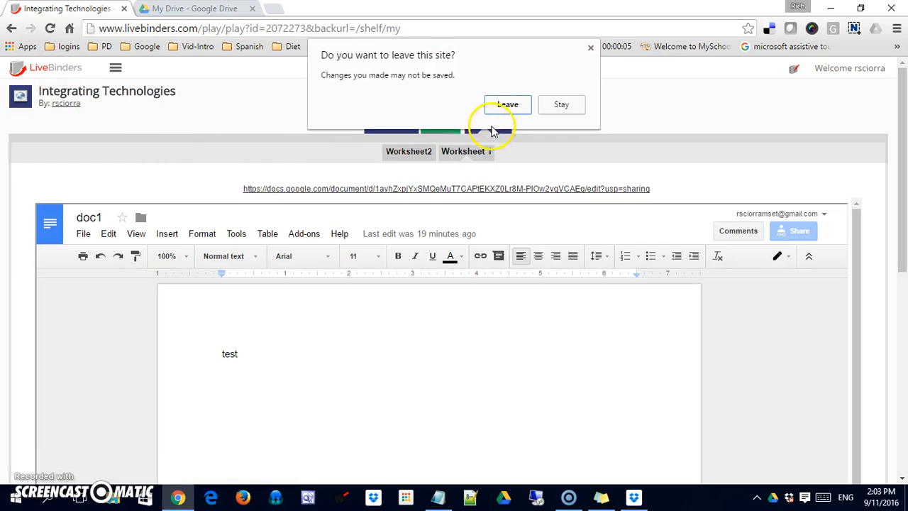
{"action": "left_click", "coordinate": [507, 105]}
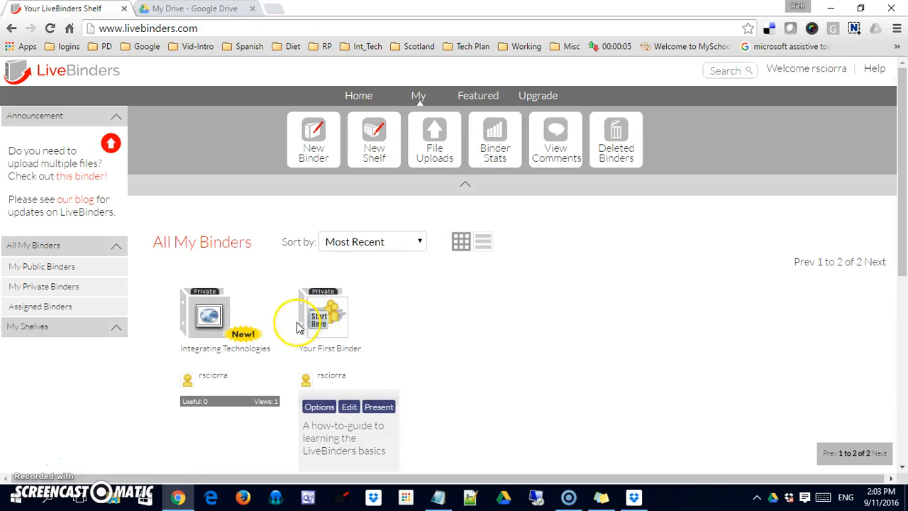
Step: Open the Integrating Technologies binder in the editor and rename Tab1 to 'Web Tools'
{"action": "mouse_move", "coordinate": [227, 385]}
{"action": "left_click", "coordinate": [231, 408]}
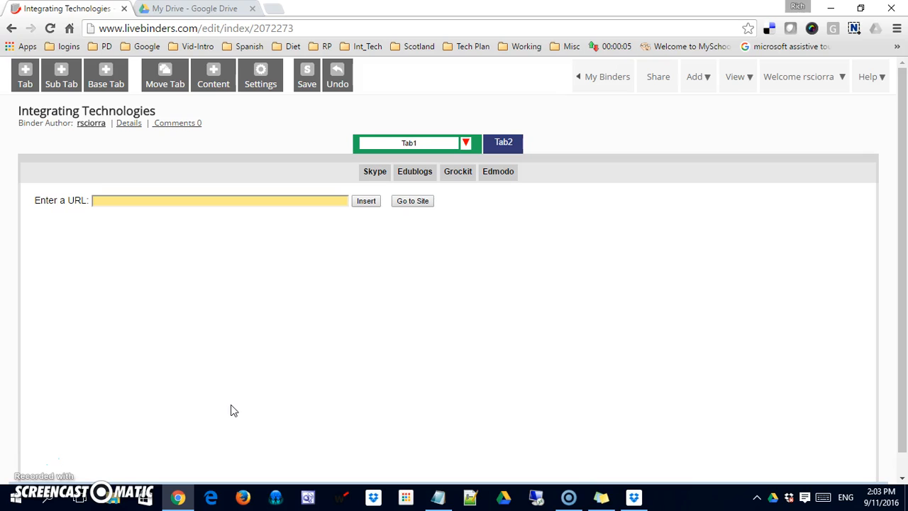
{"action": "left_click", "coordinate": [434, 143]}
{"action": "left_click", "coordinate": [415, 270]}
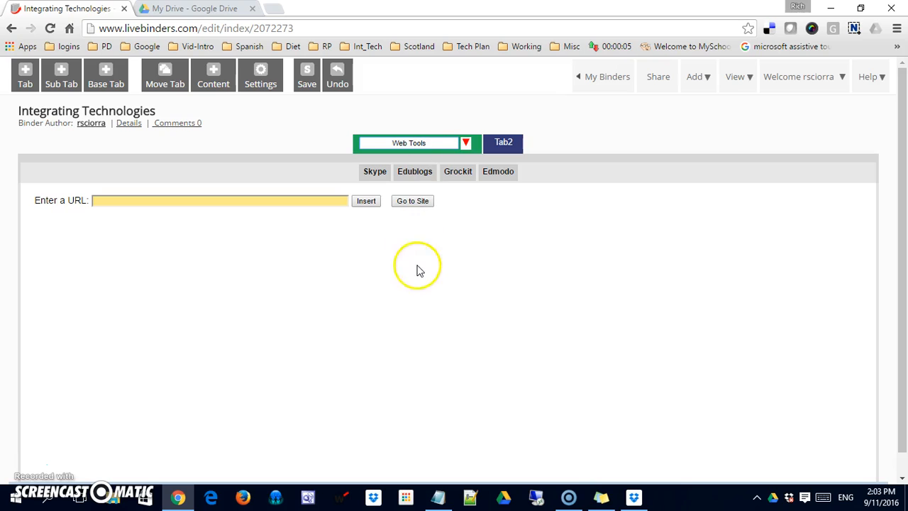
{"action": "left_click", "coordinate": [319, 129]}
{"action": "left_click", "coordinate": [312, 142]}
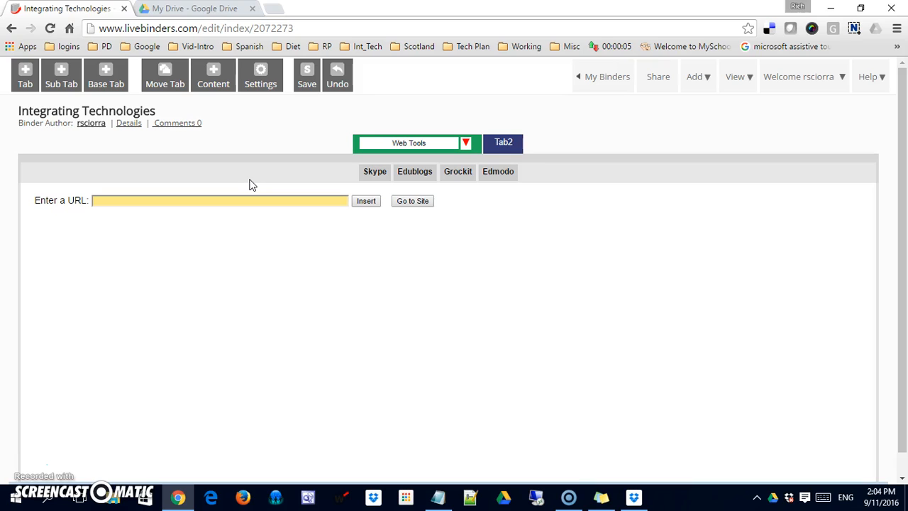
Step: Insert the Web Tools Google Doc sharing link into the Web Tools tab and save to My Binders
{"action": "left_click", "coordinate": [139, 331]}
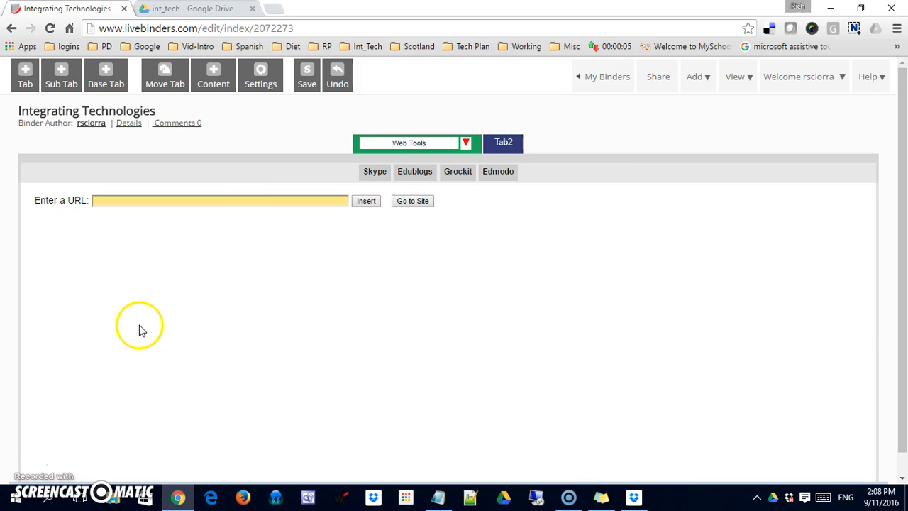
{"action": "left_click", "coordinate": [146, 199]}
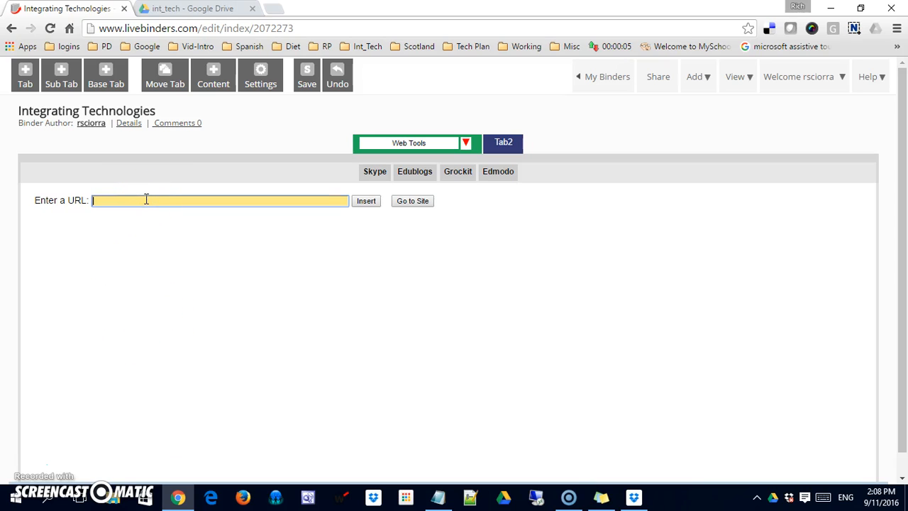
{"action": "key", "text": "ctrl+v"}
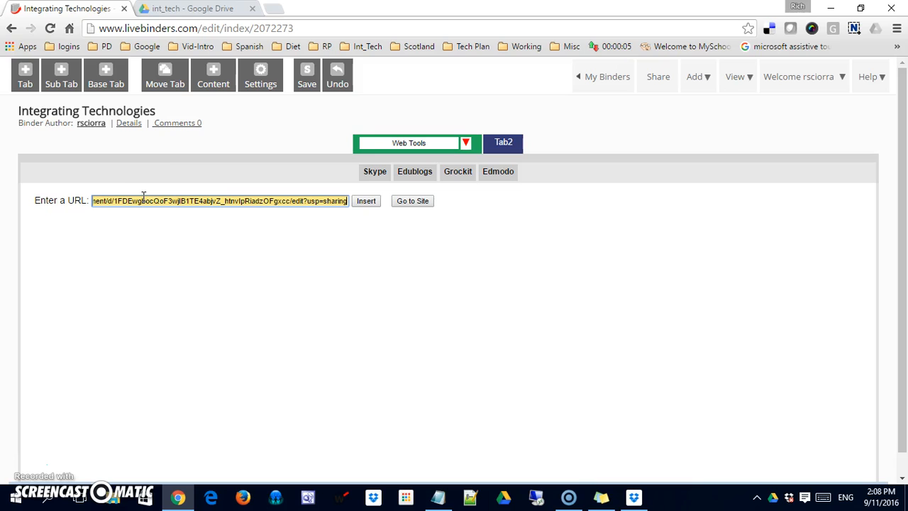
{"action": "left_click", "coordinate": [365, 201]}
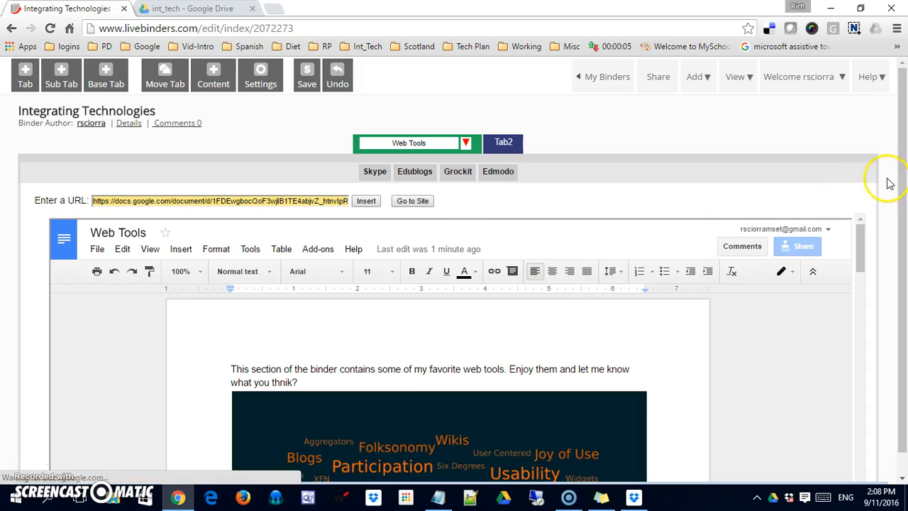
{"action": "left_click_drag", "start_coordinate": [899, 183], "coordinate": [862, 212]}
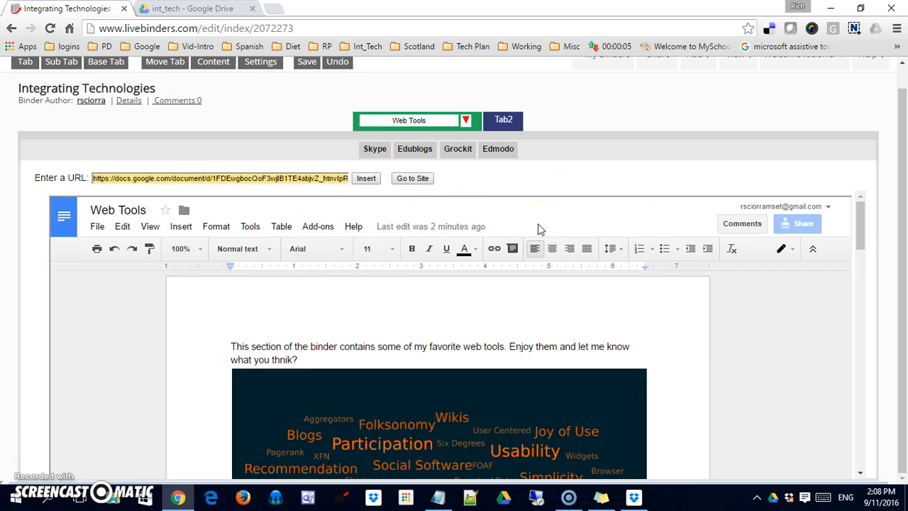
{"action": "left_click_drag", "start_coordinate": [904, 142], "coordinate": [906, 31]}
{"action": "left_click", "coordinate": [904, 86]}
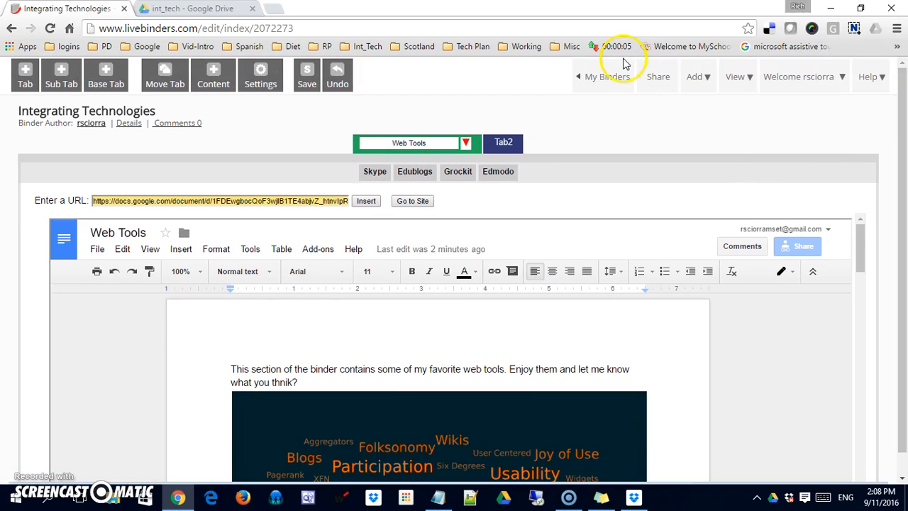
{"action": "left_click", "coordinate": [599, 80]}
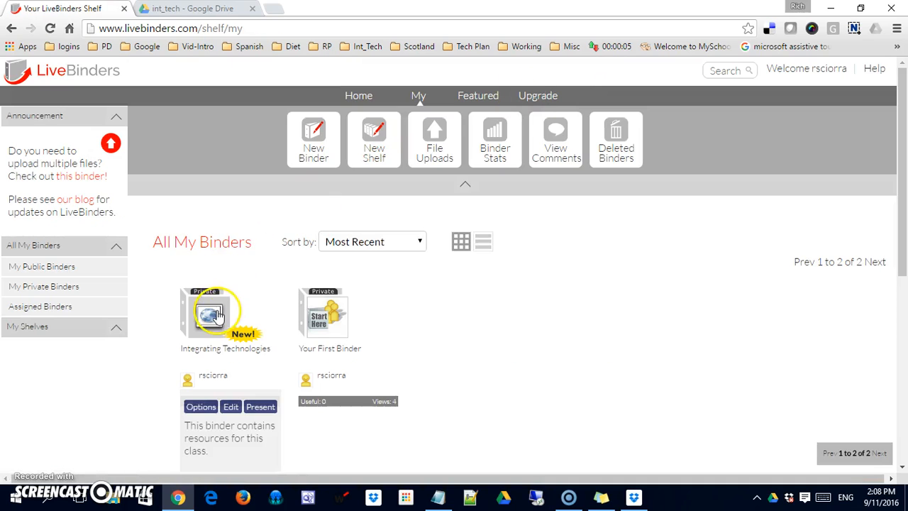
Step: Open the Integrating Technologies binder and view the embedded doc on its Web Tools tab
{"action": "left_click", "coordinate": [216, 314]}
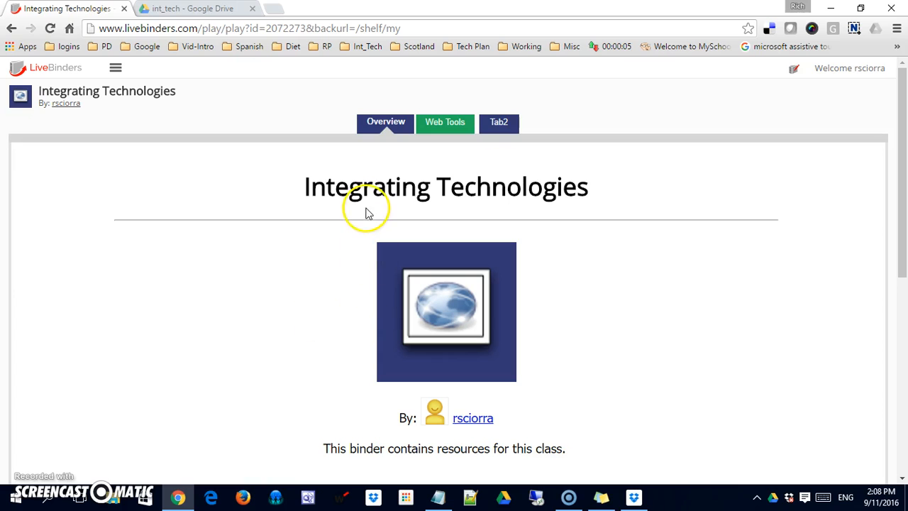
{"action": "left_click", "coordinate": [388, 128]}
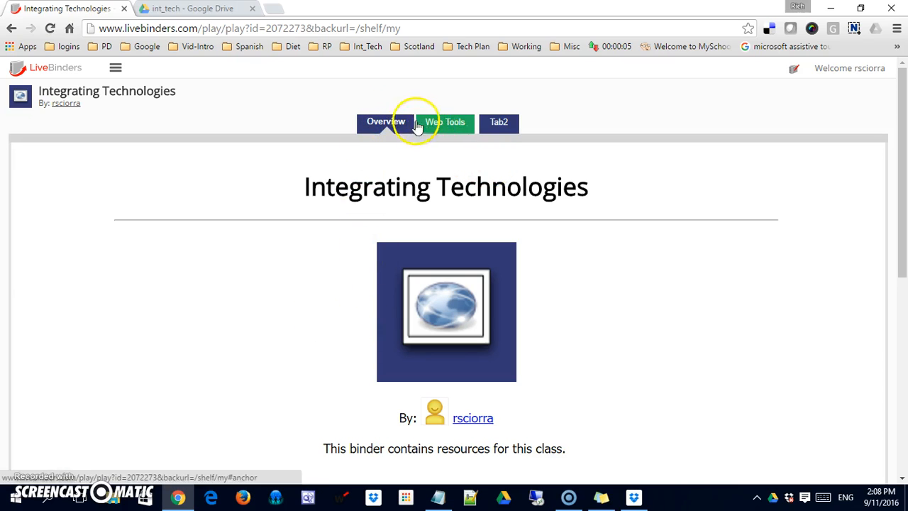
{"action": "left_click", "coordinate": [443, 122]}
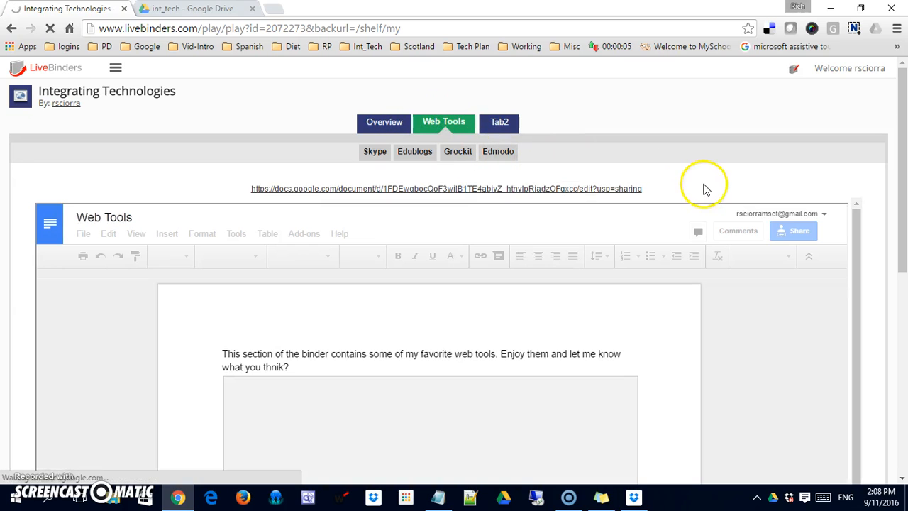
{"action": "left_click_drag", "start_coordinate": [900, 195], "coordinate": [901, 159]}
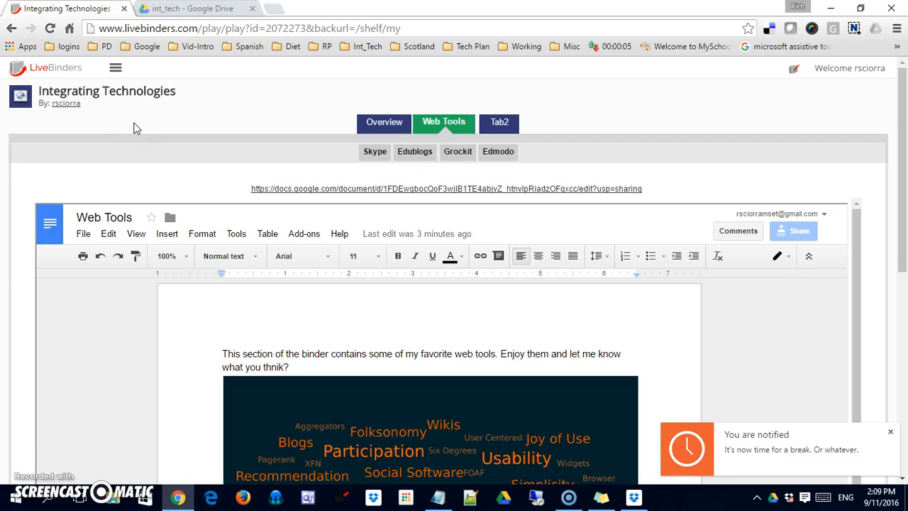
Step: Go from the LiveBinders shelf to the uploaded files manager
{"action": "left_click", "coordinate": [56, 67]}
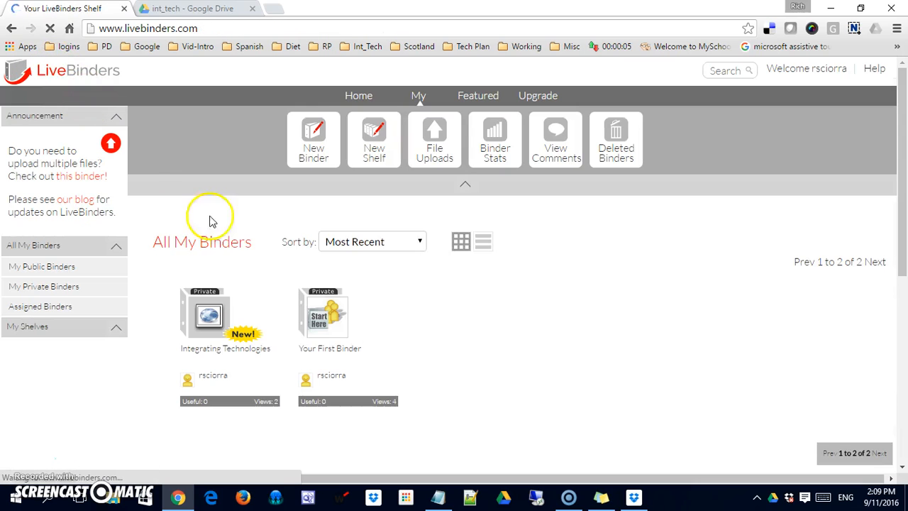
{"action": "mouse_move", "coordinate": [274, 305]}
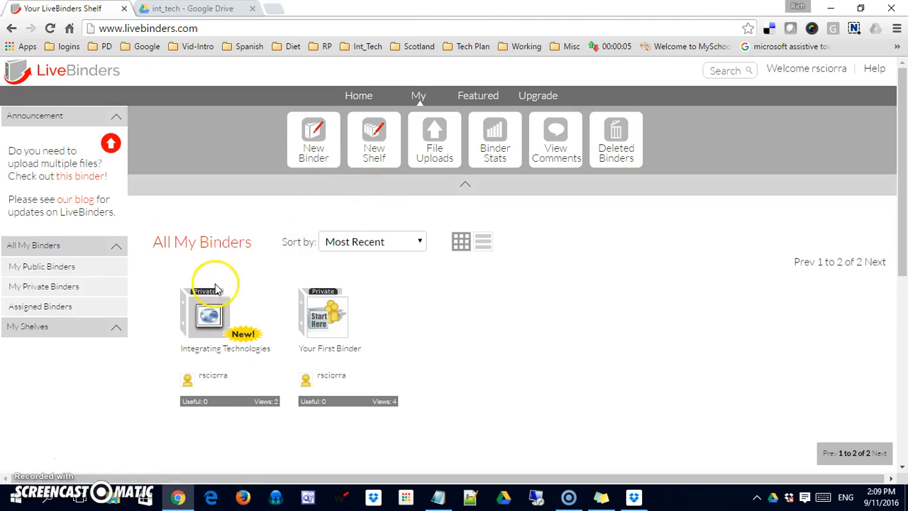
{"action": "left_click", "coordinate": [434, 133]}
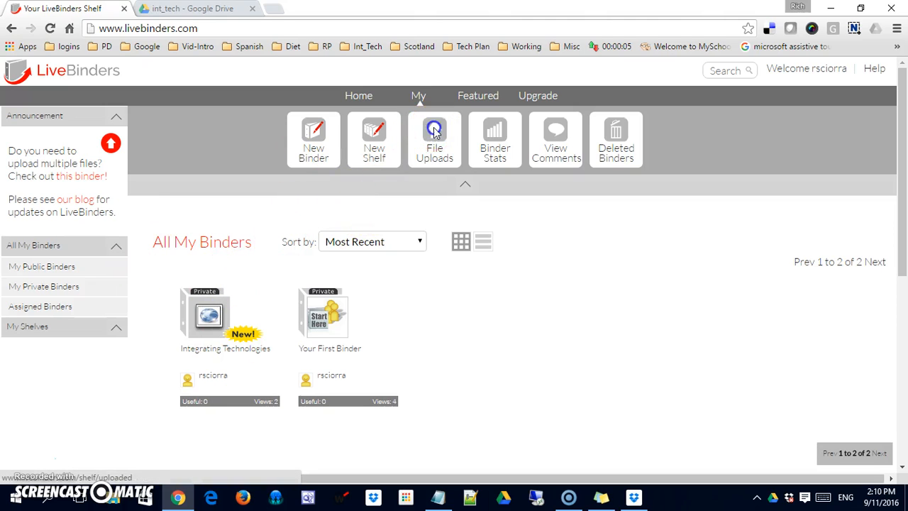
{"action": "mouse_move", "coordinate": [894, 187]}
{"action": "left_mouse_down"}
{"action": "mouse_move", "coordinate": [904, 289]}
{"action": "mouse_move", "coordinate": [902, 201]}
{"action": "left_mouse_up"}
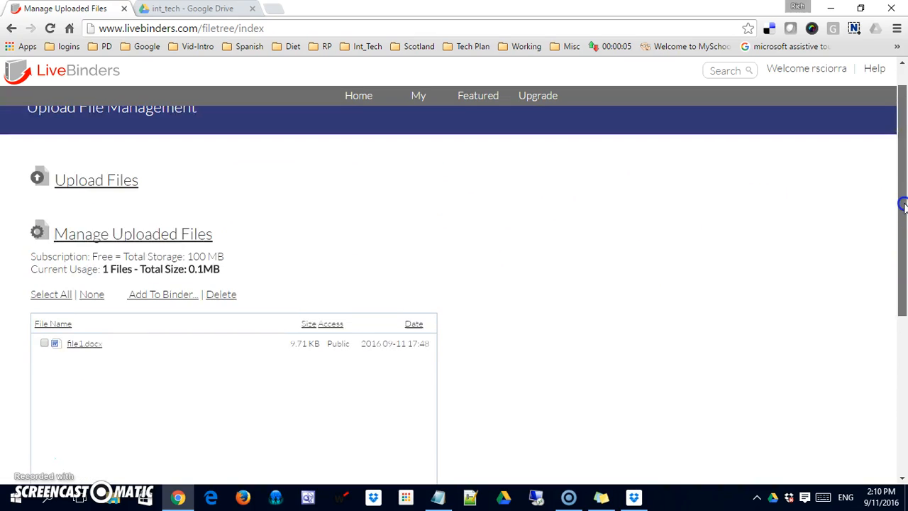
Step: Add file2.docx through file5.docx from the Desktop to the upload queue
{"action": "left_click", "coordinate": [122, 186]}
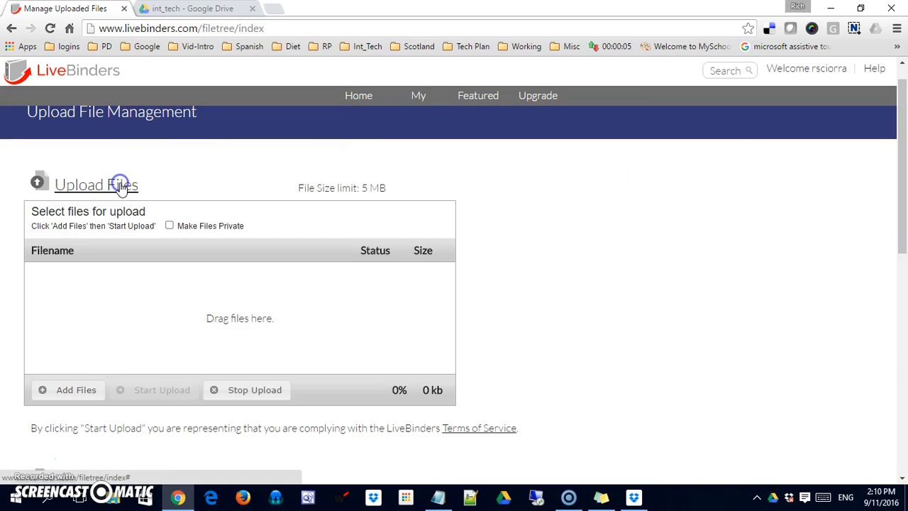
{"action": "left_click", "coordinate": [66, 388]}
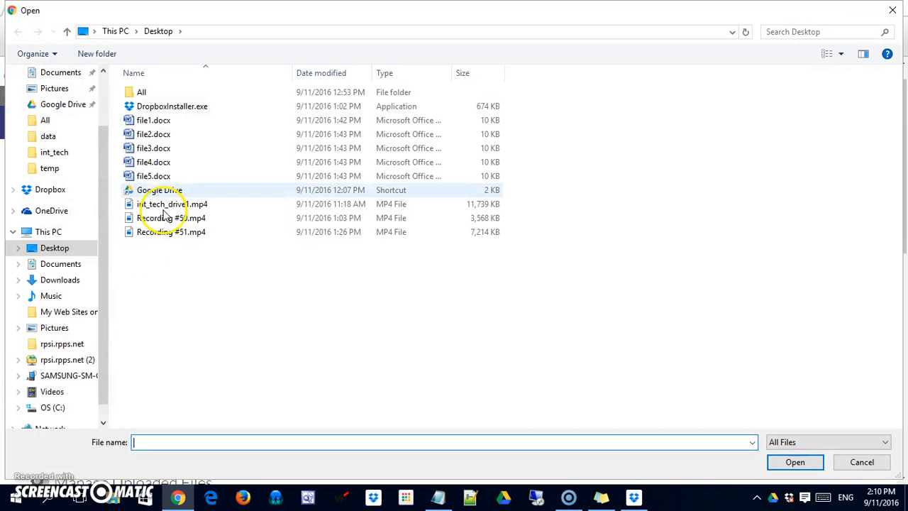
{"action": "left_click", "coordinate": [153, 135]}
{"action": "left_click", "coordinate": [153, 148], "text": "ctrl"}
{"action": "left_click", "coordinate": [155, 162], "text": "ctrl"}
{"action": "left_click", "coordinate": [162, 177], "text": "ctrl"}
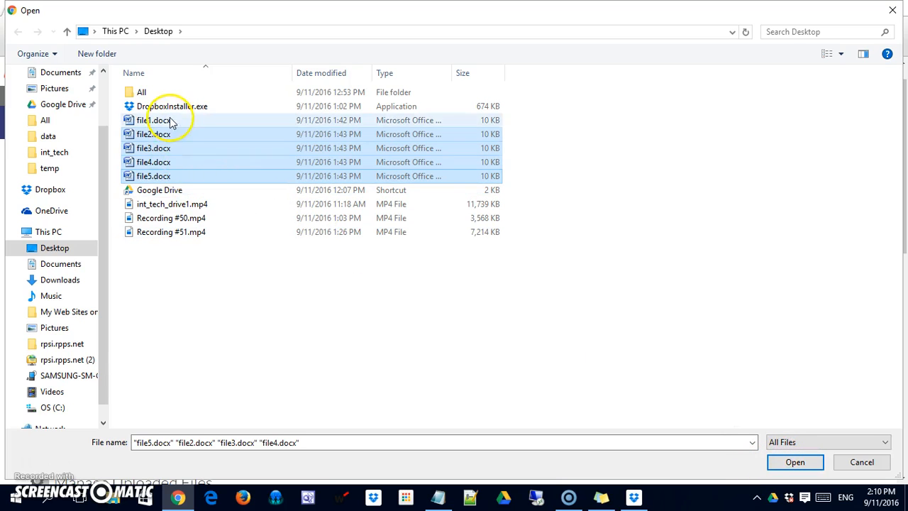
{"action": "left_click", "coordinate": [810, 465]}
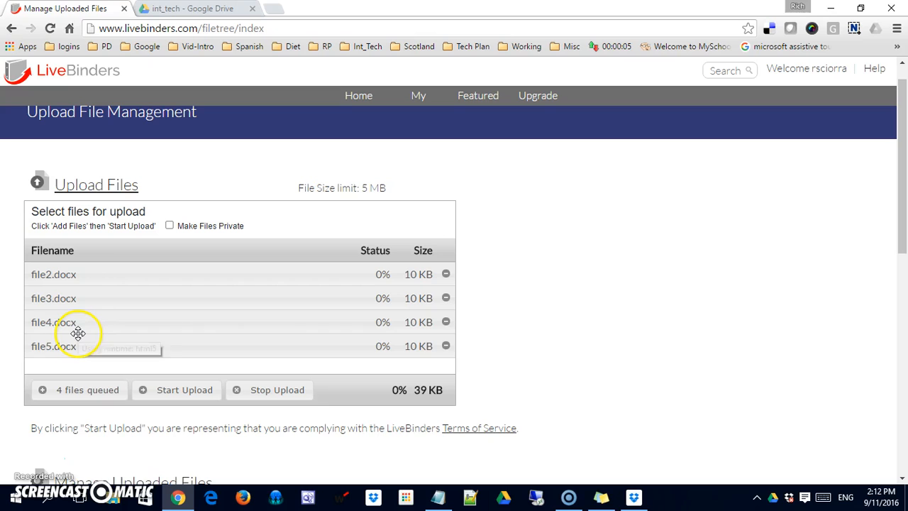
Step: Upload the four queued docx files and scroll down to the Manage Uploaded Files list
{"action": "left_click", "coordinate": [181, 392]}
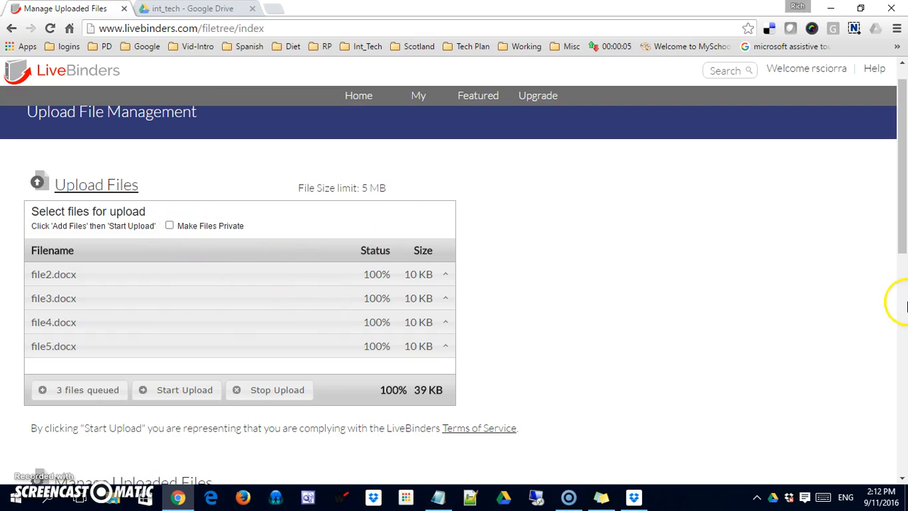
{"action": "left_click_drag", "start_coordinate": [898, 229], "coordinate": [905, 360]}
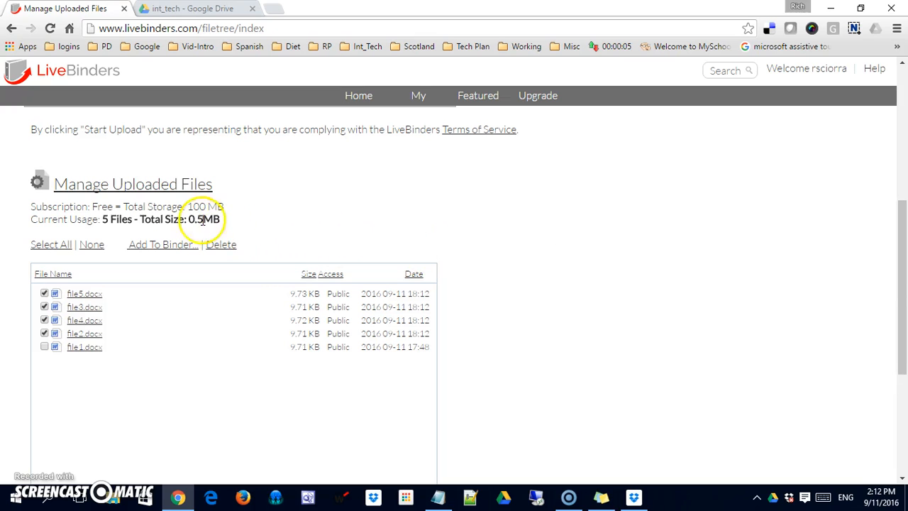
{"action": "scroll", "coordinate": [901, 259], "scroll_direction": "down", "scroll_amount": 2}
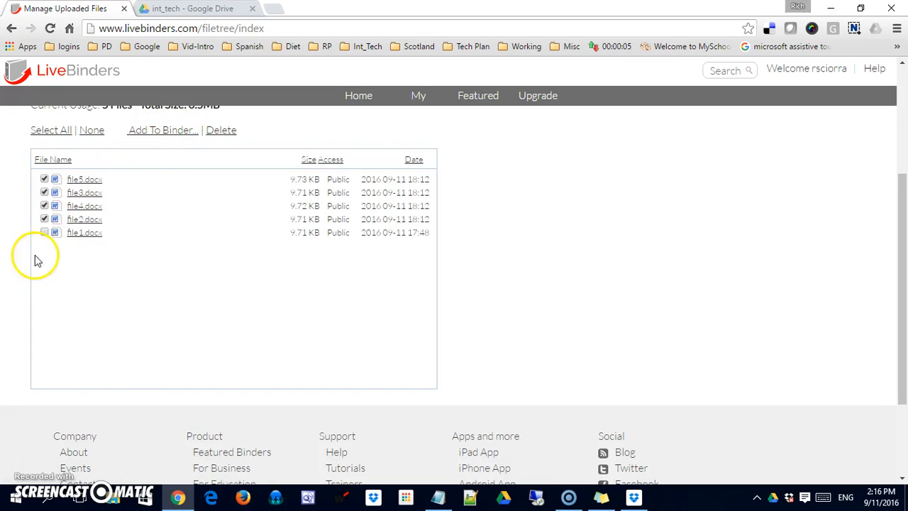
Step: Select all five docx files and target the Integrating Technologies binder
{"action": "left_click", "coordinate": [44, 232]}
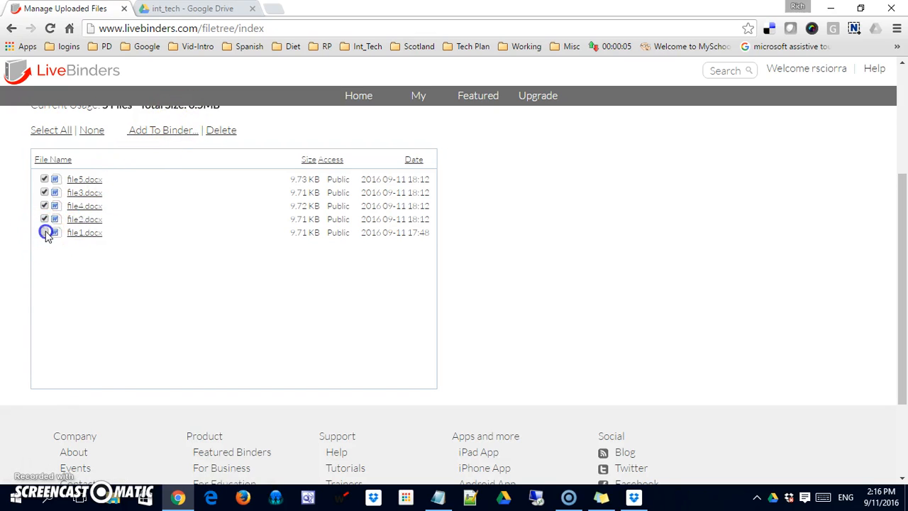
{"action": "left_click", "coordinate": [164, 129]}
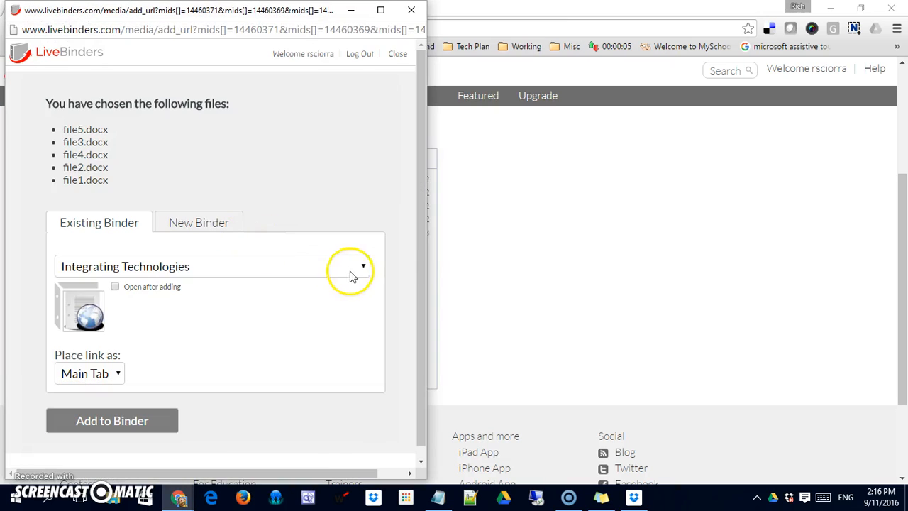
{"action": "left_click", "coordinate": [420, 172]}
{"action": "left_click_drag", "start_coordinate": [420, 172], "coordinate": [425, 219]}
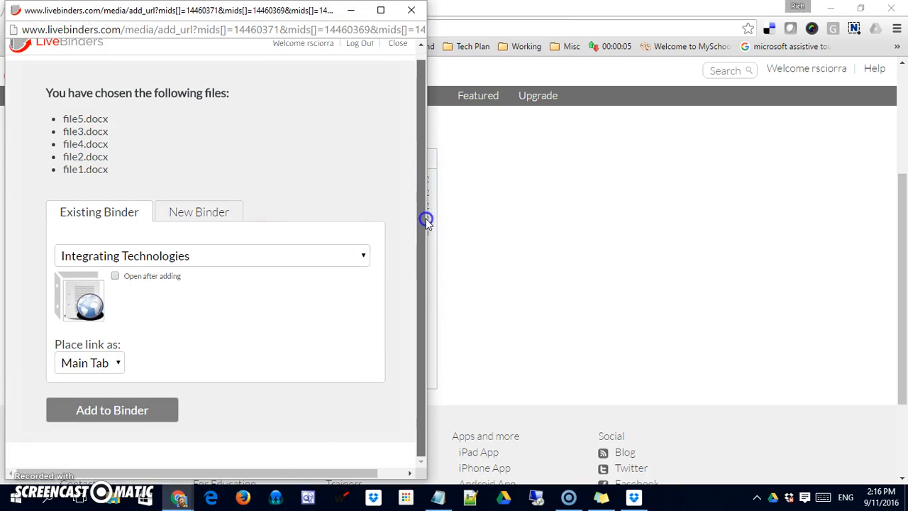
{"action": "left_click", "coordinate": [180, 256]}
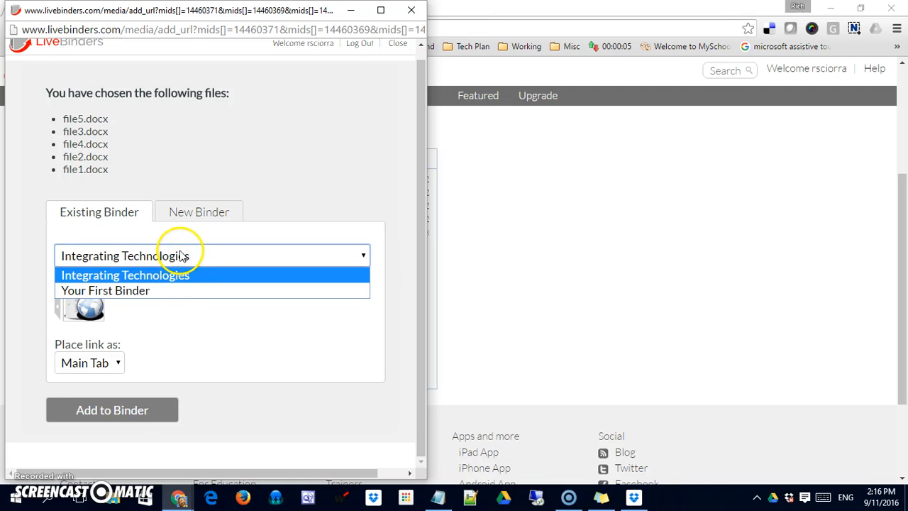
{"action": "left_click", "coordinate": [181, 255]}
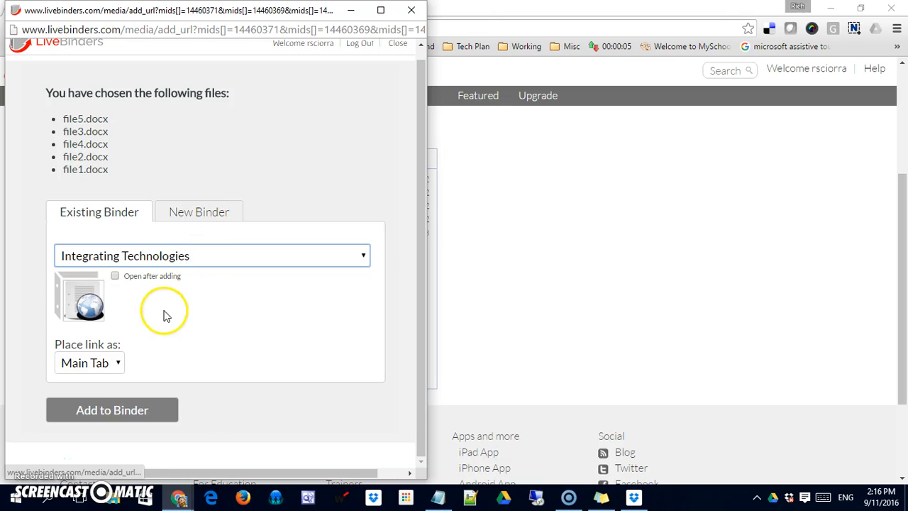
Step: Place the files as sub tabs and add them to the binder
{"action": "left_click", "coordinate": [118, 362]}
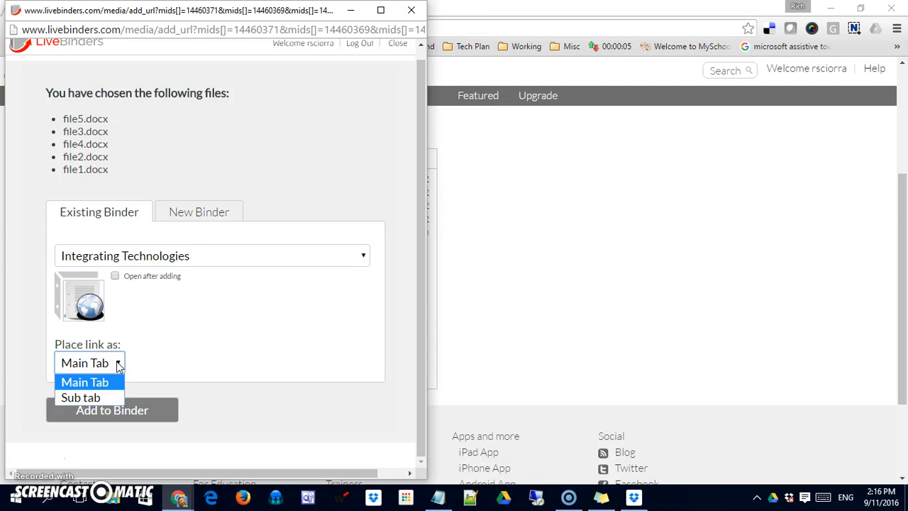
{"action": "left_click", "coordinate": [100, 395]}
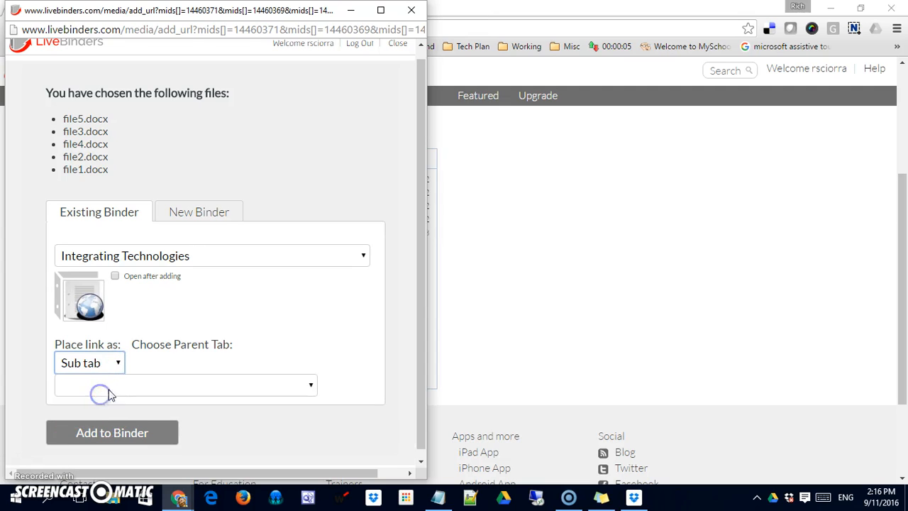
{"action": "left_click", "coordinate": [181, 382]}
{"action": "left_click", "coordinate": [312, 386]}
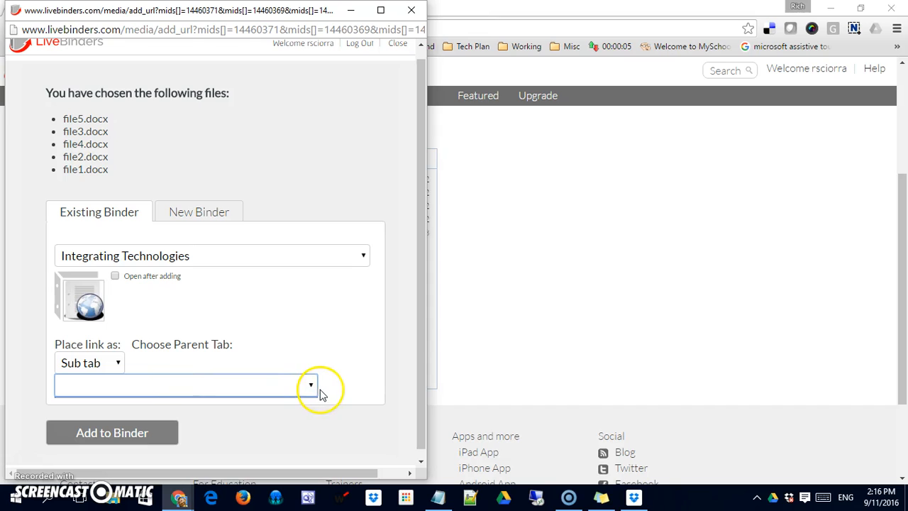
{"action": "left_click", "coordinate": [224, 344]}
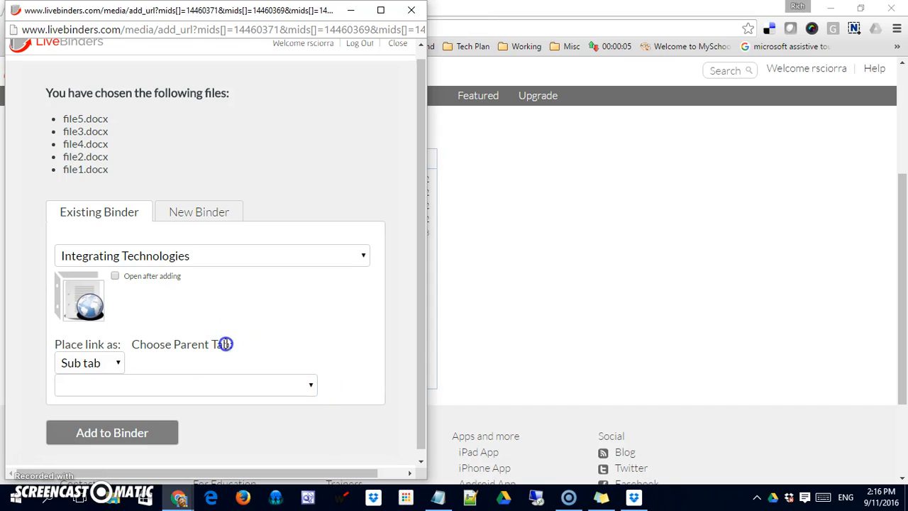
{"action": "left_click_drag", "start_coordinate": [225, 343], "coordinate": [206, 340]}
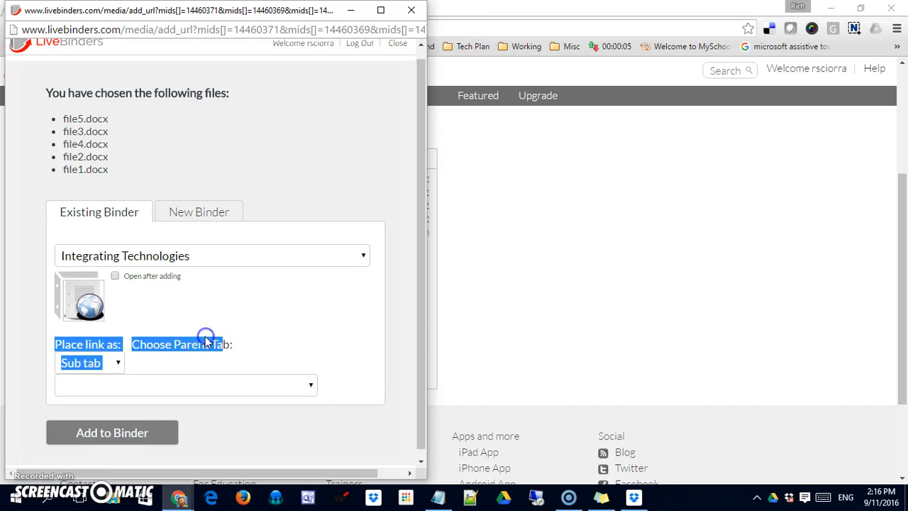
{"action": "left_click", "coordinate": [145, 362]}
{"action": "left_click", "coordinate": [149, 387]}
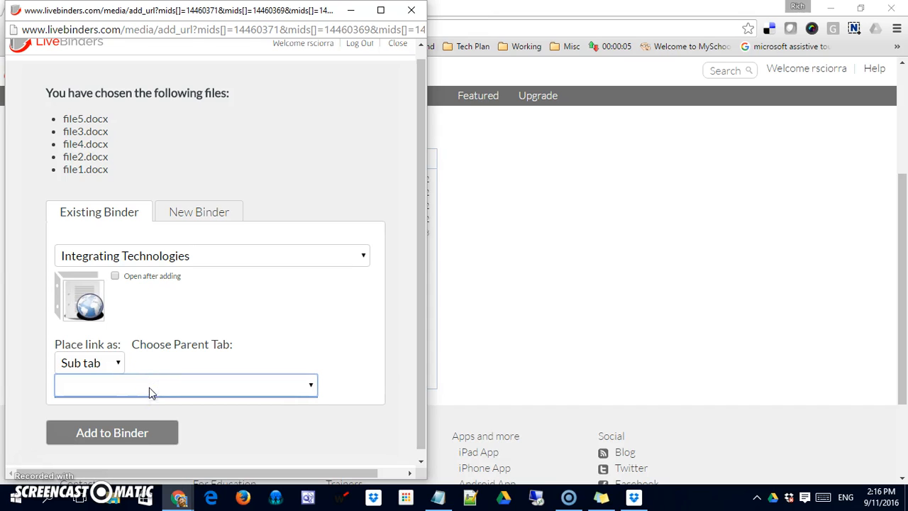
{"action": "left_click", "coordinate": [130, 434]}
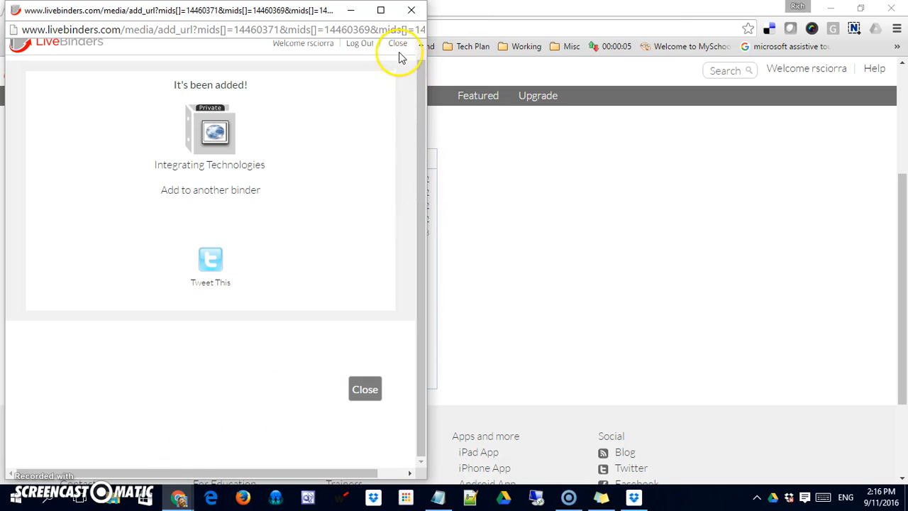
Step: Dismiss the confirmation and open the Integrating Technologies binder for editing from the shelf
{"action": "left_click", "coordinate": [539, 117]}
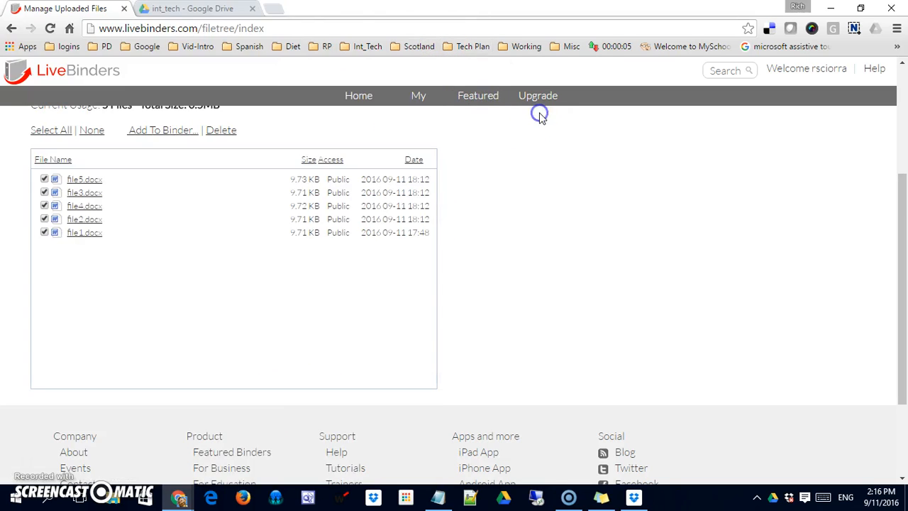
{"action": "left_click_drag", "start_coordinate": [898, 231], "coordinate": [904, 103]}
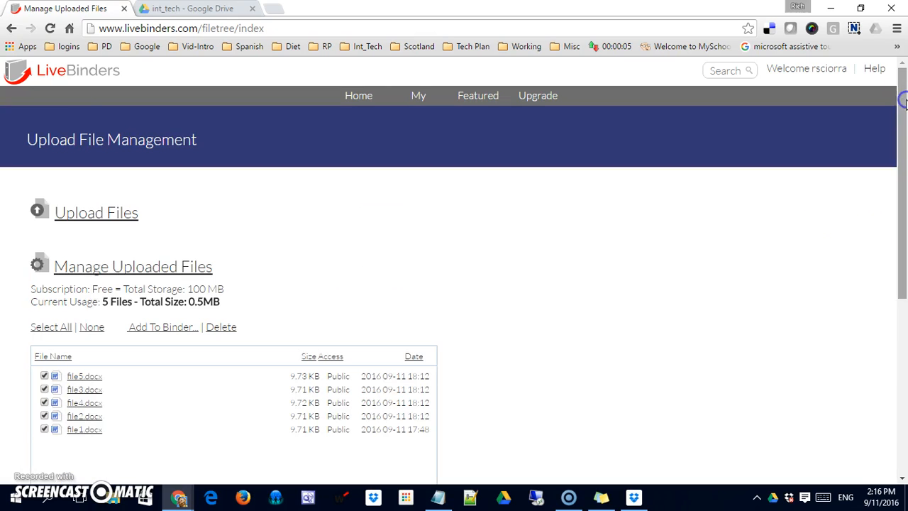
{"action": "left_click", "coordinate": [86, 81]}
{"action": "mouse_move", "coordinate": [225, 326]}
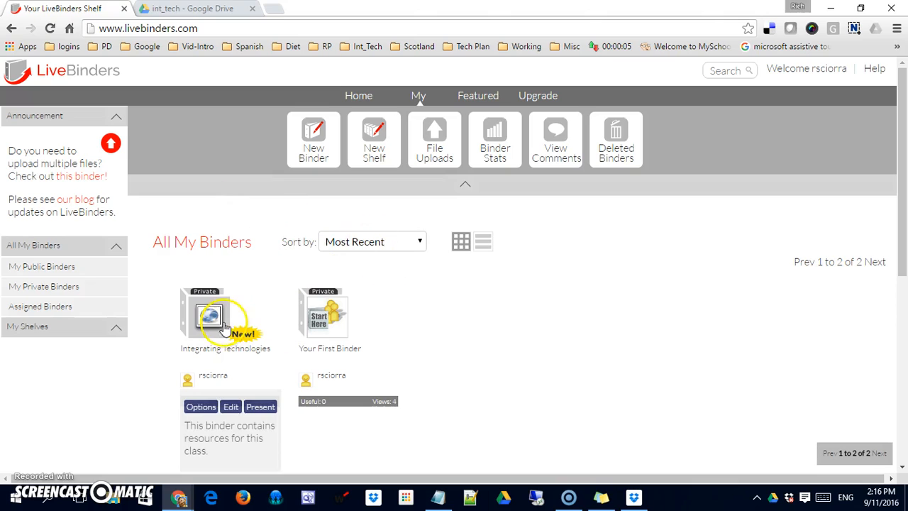
{"action": "left_click", "coordinate": [230, 407]}
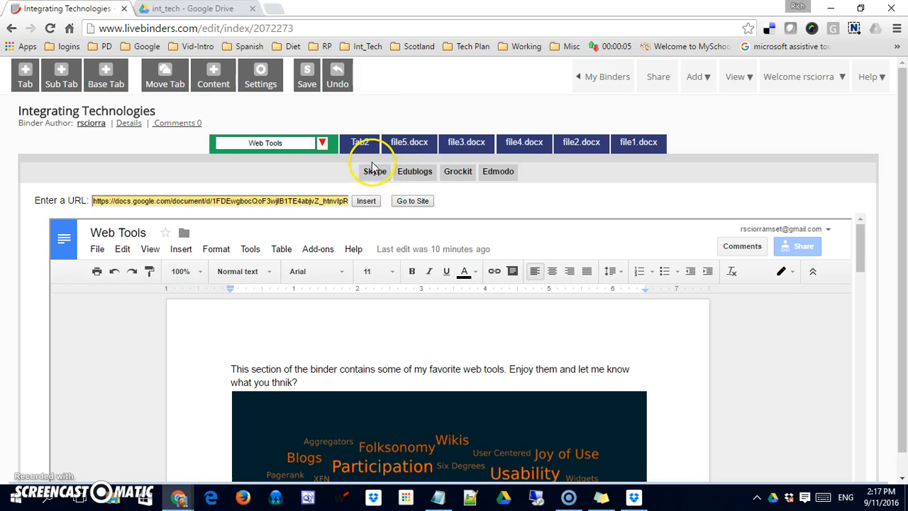
Step: Copy the file5.docx link address and add a new sub-tab under the file5.docx tab
{"action": "left_click", "coordinate": [358, 142]}
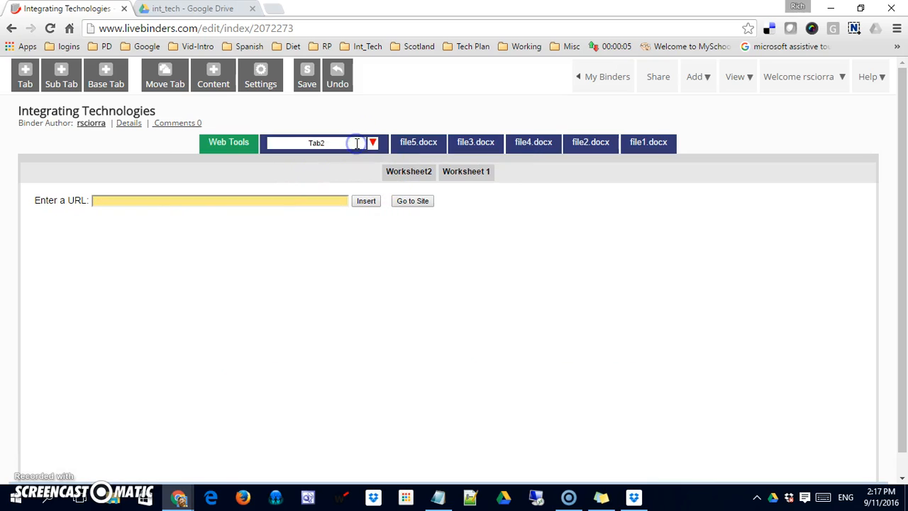
{"action": "left_click", "coordinate": [405, 142]}
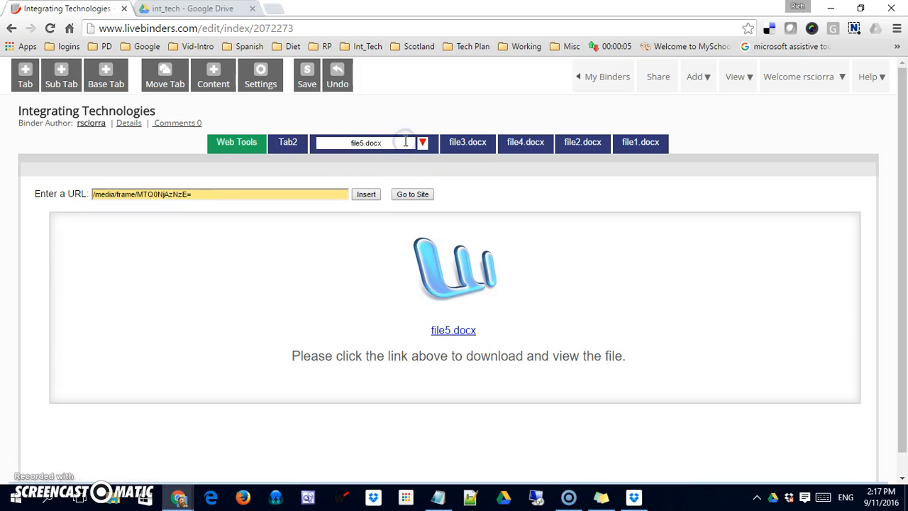
{"action": "left_click", "coordinate": [232, 196]}
{"action": "key", "text": "ctrl+c"}
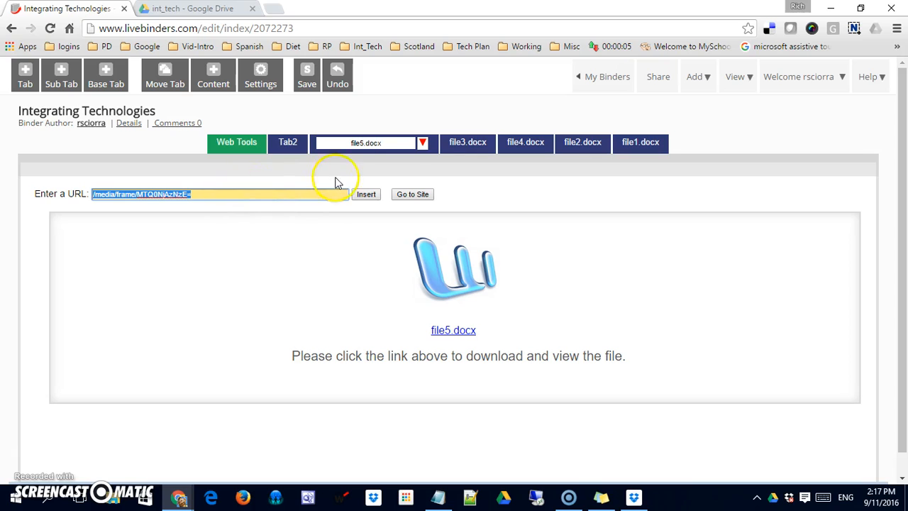
{"action": "left_click", "coordinate": [423, 144]}
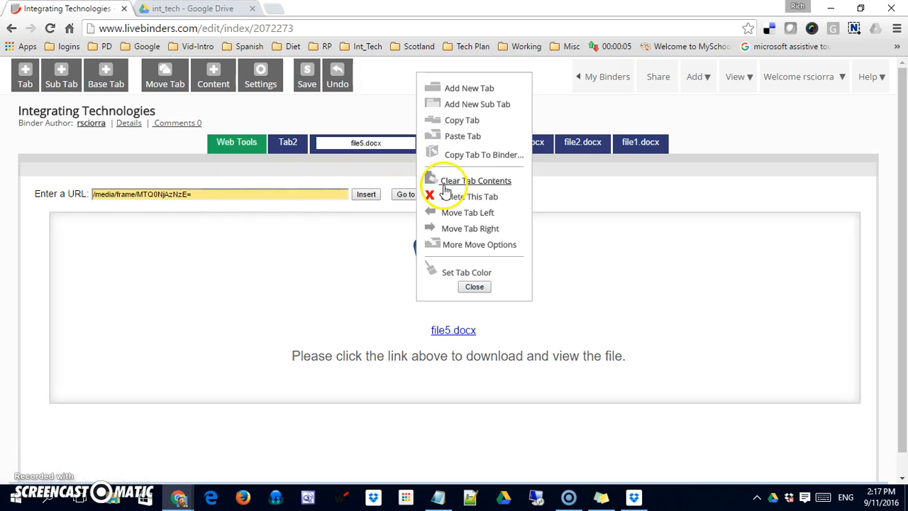
{"action": "left_click", "coordinate": [470, 105]}
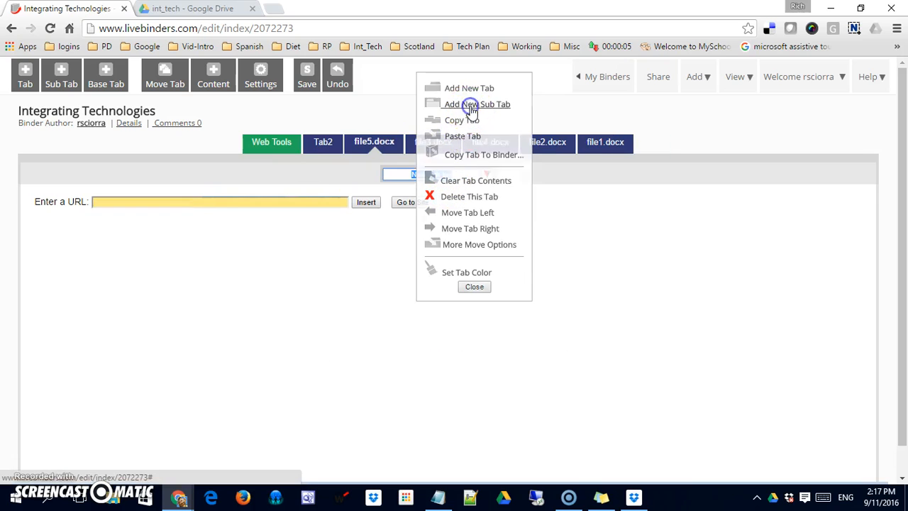
Step: Paste the file5.docx link into the new sub-tab, embed it and name the sub-tab file5
{"action": "left_click", "coordinate": [257, 203]}
{"action": "key", "text": "ctrl+v"}
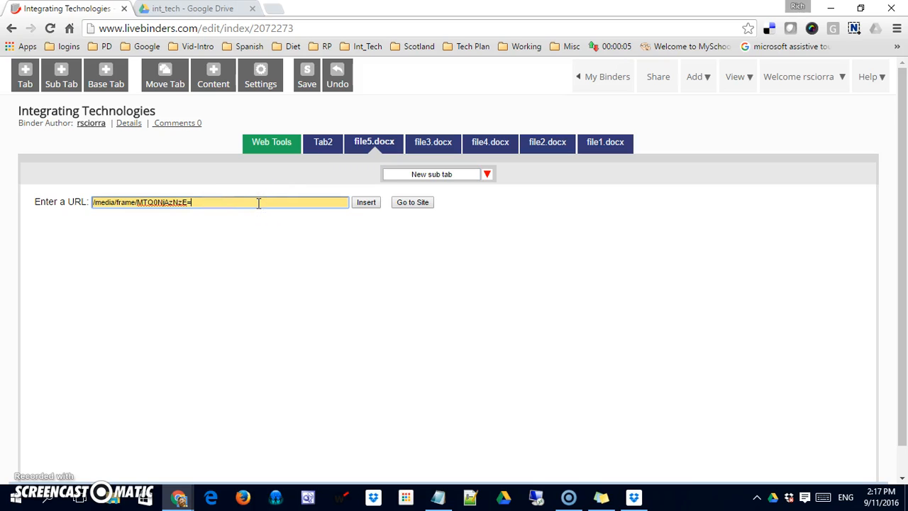
{"action": "left_click", "coordinate": [366, 204]}
{"action": "left_click_drag", "start_coordinate": [454, 175], "coordinate": [386, 176]}
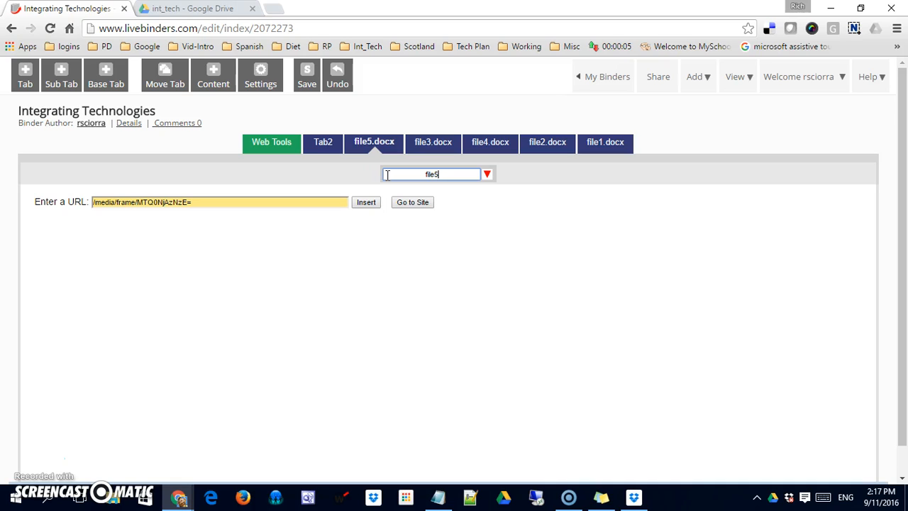
{"action": "left_click", "coordinate": [365, 202]}
{"action": "left_click", "coordinate": [418, 172]}
Step: Rename the file5.docx main tab to Downloads and clear the old link from its URL field
{"action": "left_click", "coordinate": [397, 139]}
{"action": "double_click", "coordinate": [397, 140]}
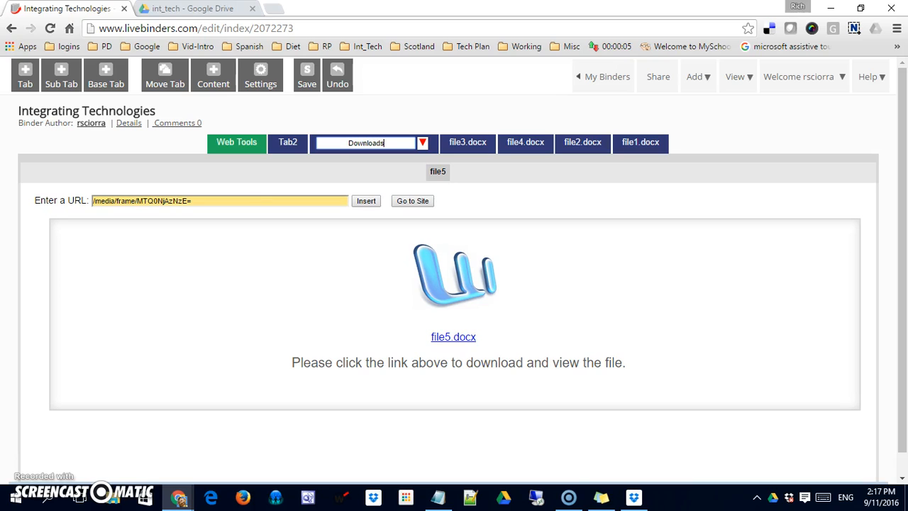
{"action": "left_click_drag", "start_coordinate": [215, 201], "coordinate": [53, 202]}
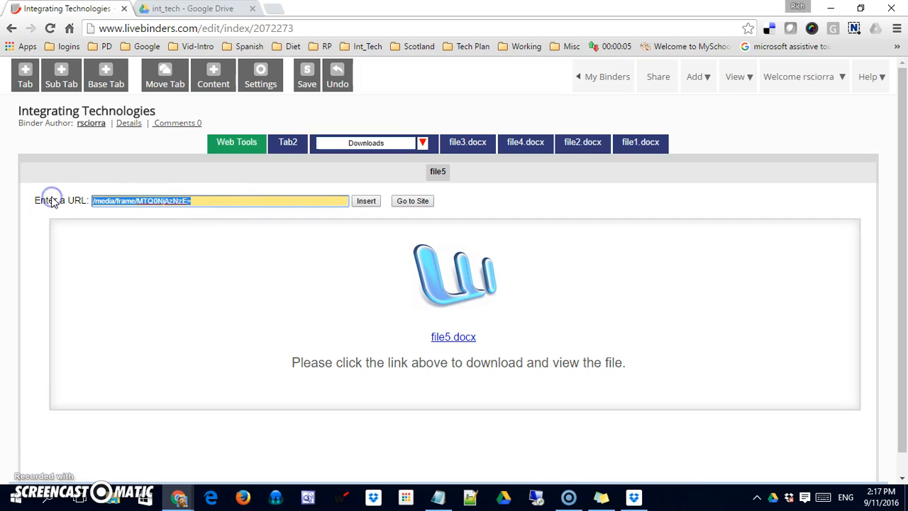
{"action": "key", "text": "BackSpace"}
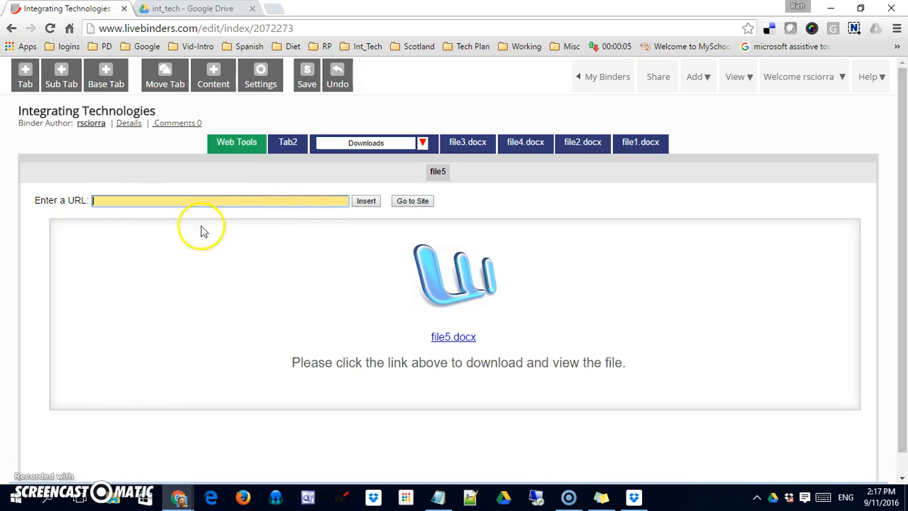
{"action": "left_click", "coordinate": [365, 202]}
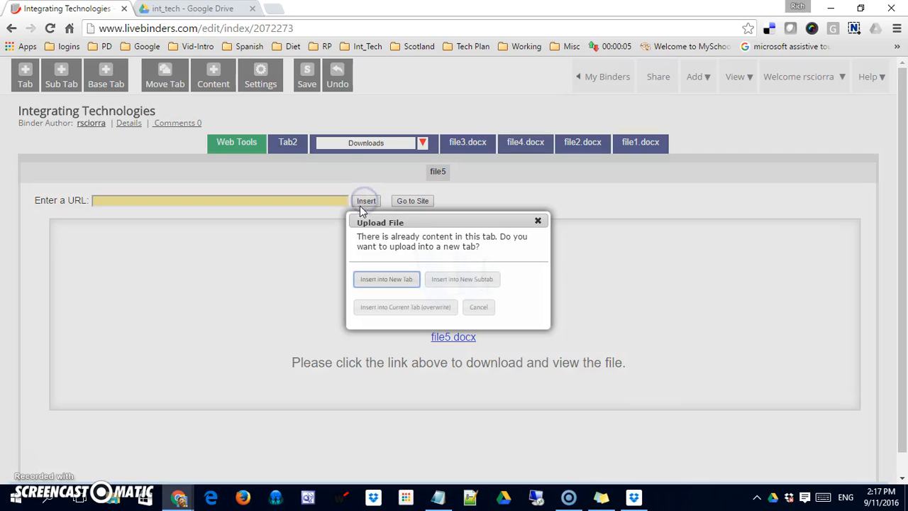
{"action": "left_click", "coordinate": [537, 221]}
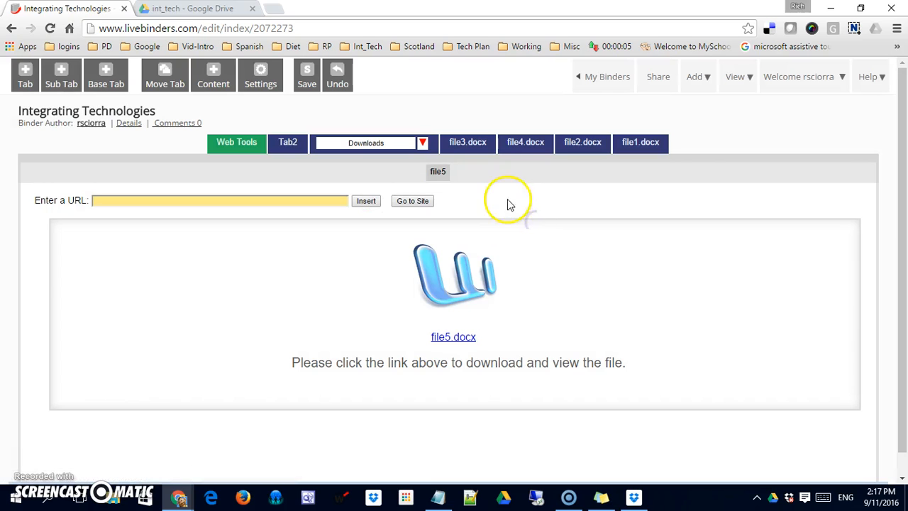
Step: Add a File3 sub-tab under Downloads holding the file3.docx link
{"action": "left_click", "coordinate": [482, 145]}
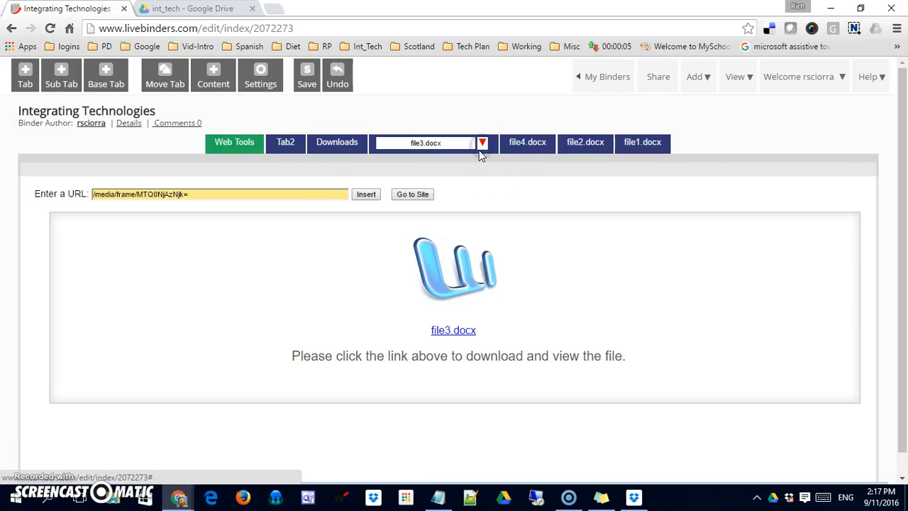
{"action": "triple_click", "coordinate": [294, 194]}
{"action": "key", "text": "ctrl+c"}
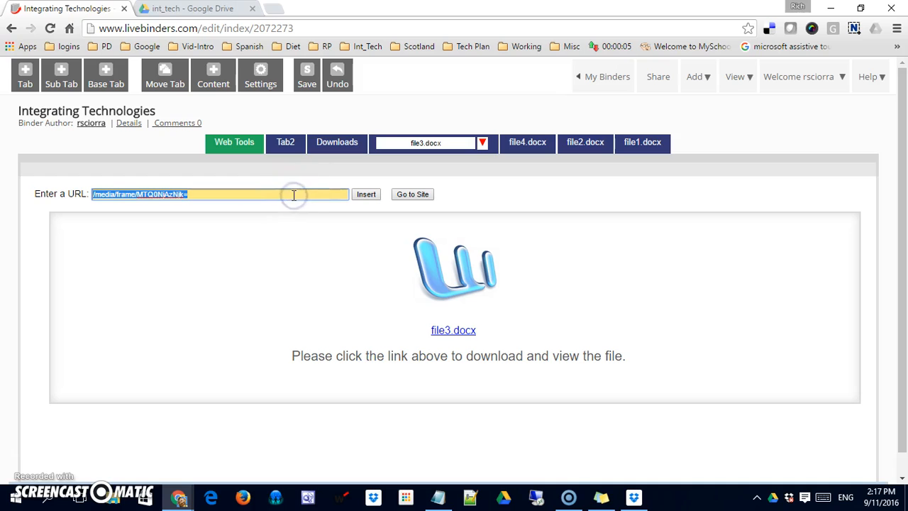
{"action": "left_click", "coordinate": [267, 187]}
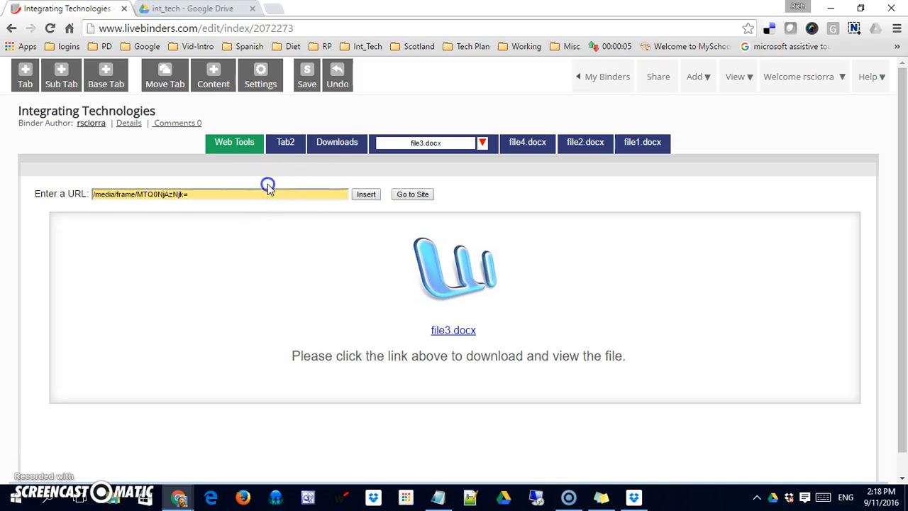
{"action": "left_click", "coordinate": [354, 144]}
{"action": "left_click", "coordinate": [422, 145]}
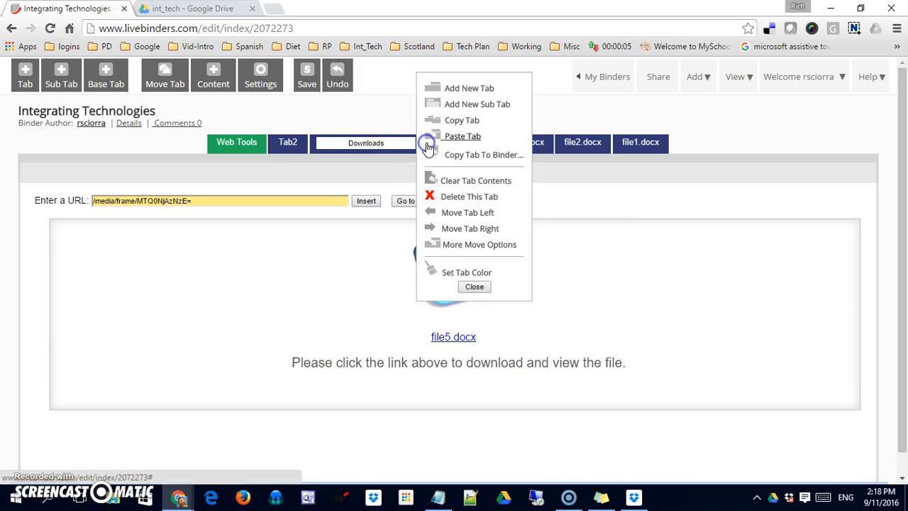
{"action": "left_click", "coordinate": [452, 105]}
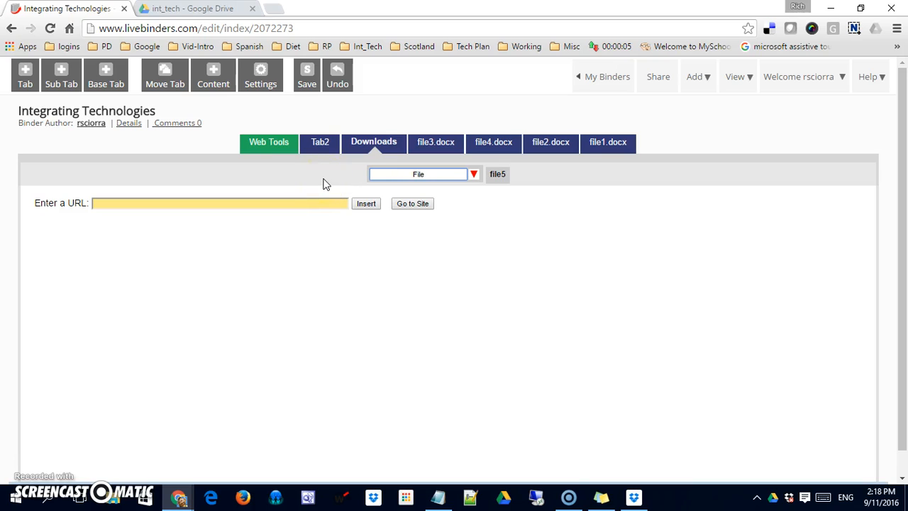
{"action": "left_click", "coordinate": [294, 204]}
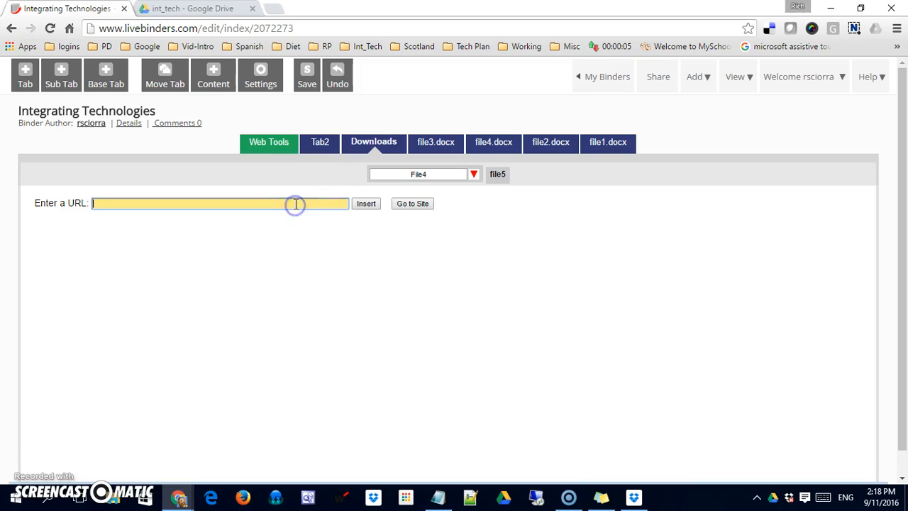
{"action": "key", "text": "ctrl+v"}
{"action": "left_click", "coordinate": [368, 204]}
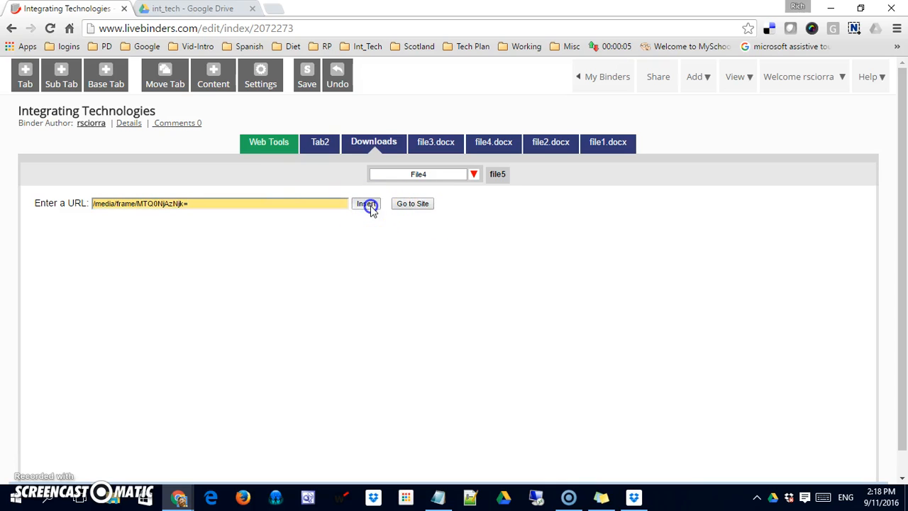
{"action": "left_click", "coordinate": [436, 172]}
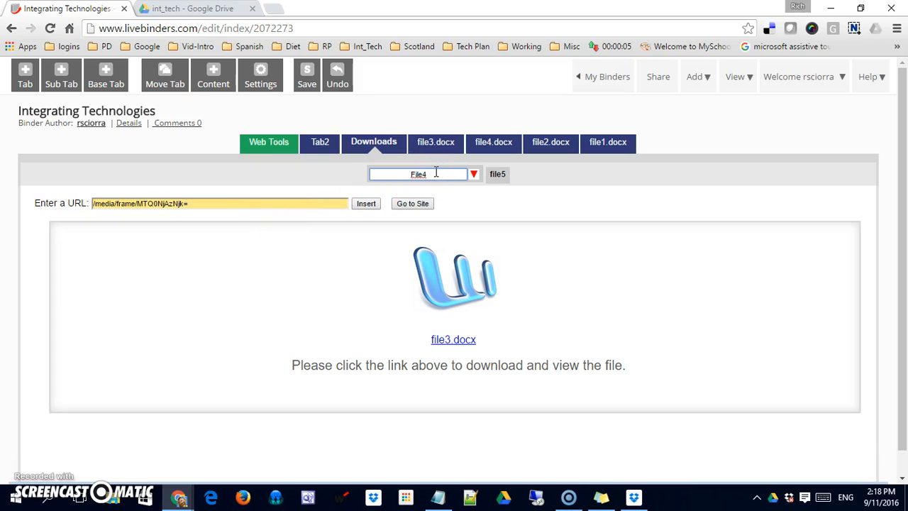
{"action": "left_click", "coordinate": [498, 203]}
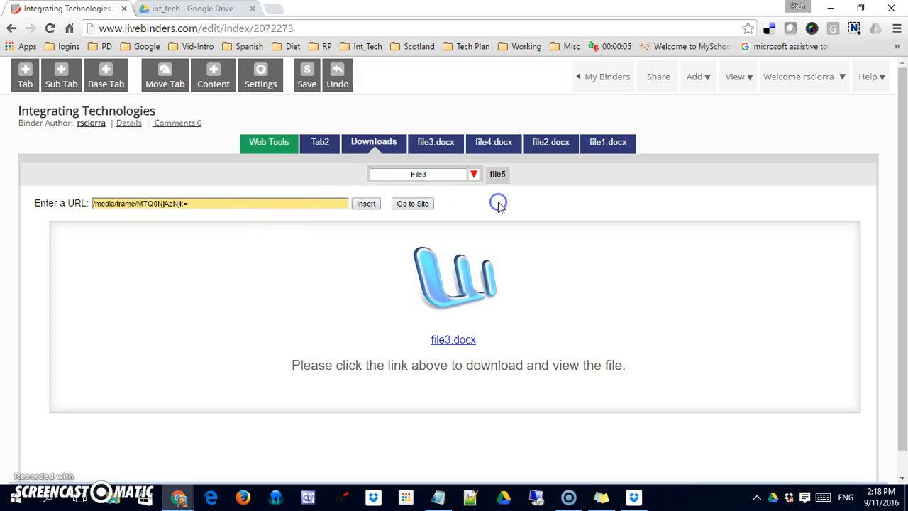
Step: Delete the original file3.docx main tab
{"action": "left_click", "coordinate": [459, 145]}
{"action": "left_click", "coordinate": [483, 143]}
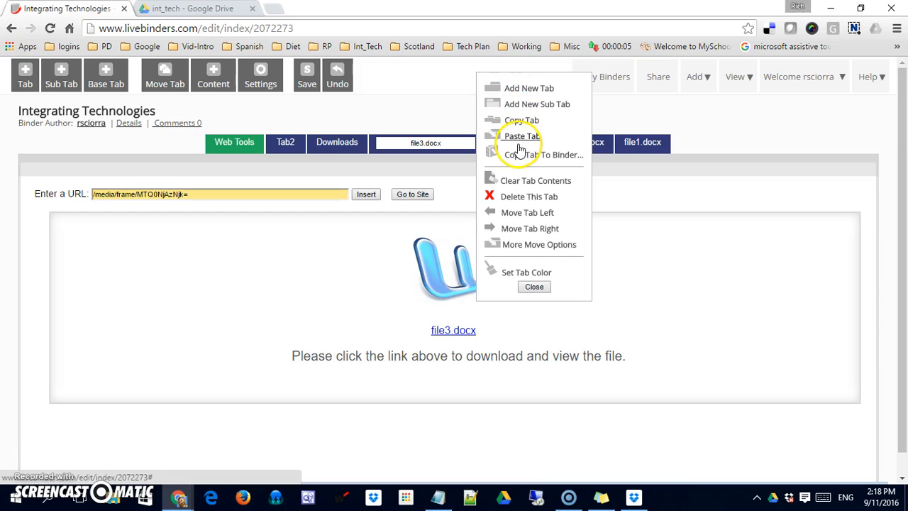
{"action": "left_click", "coordinate": [523, 205]}
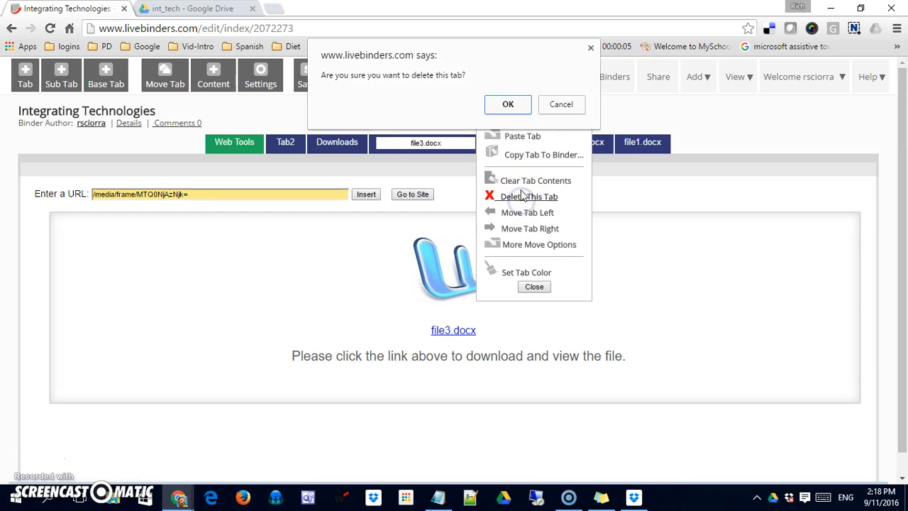
{"action": "left_click", "coordinate": [522, 107]}
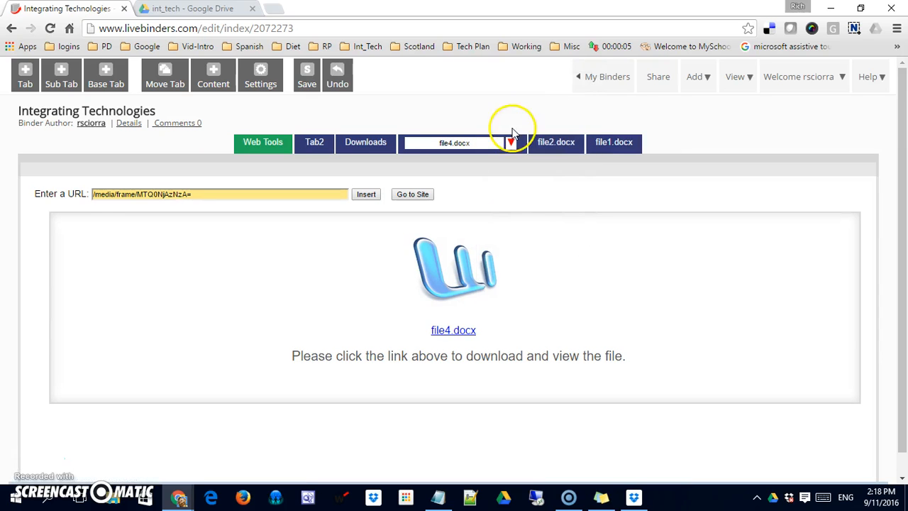
Step: Add a File4 sub-tab under Downloads holding the file4.docx link
{"action": "left_click", "coordinate": [465, 143]}
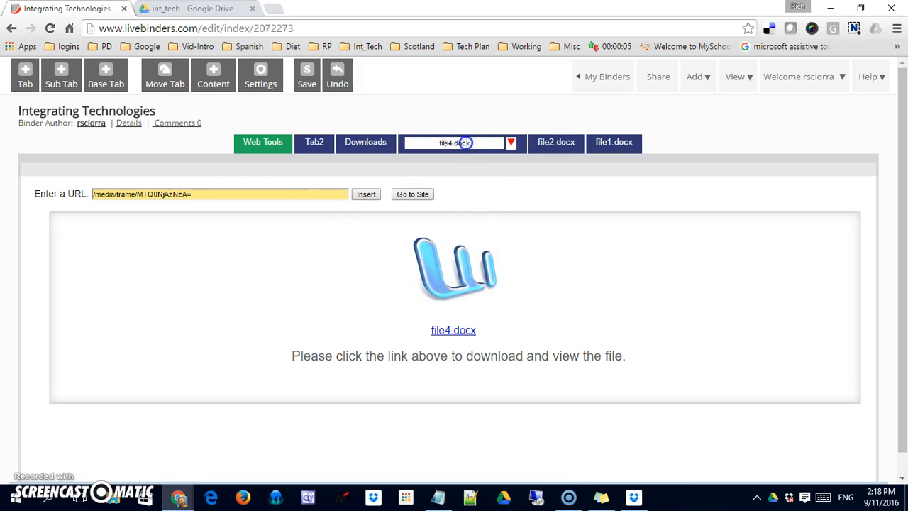
{"action": "left_click", "coordinate": [281, 194]}
{"action": "key", "text": "ctrl+c"}
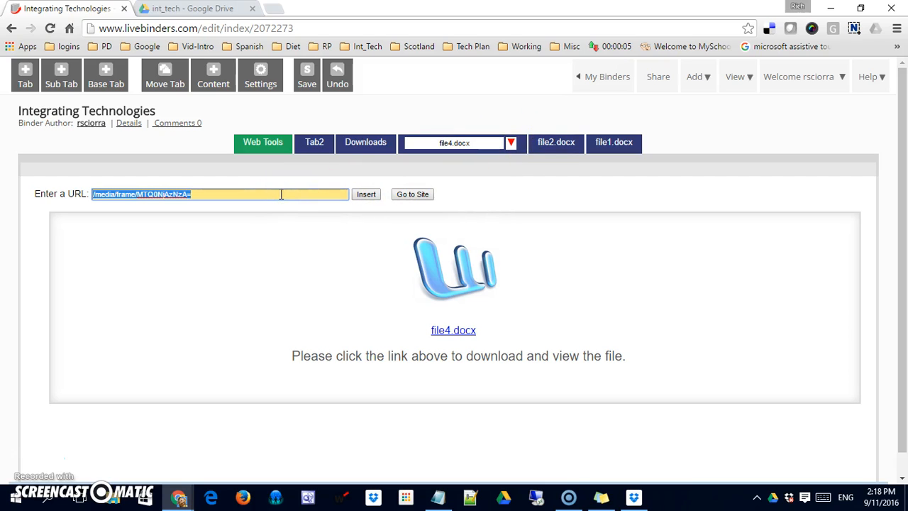
{"action": "left_click", "coordinate": [377, 142]}
{"action": "left_click", "coordinate": [451, 144]}
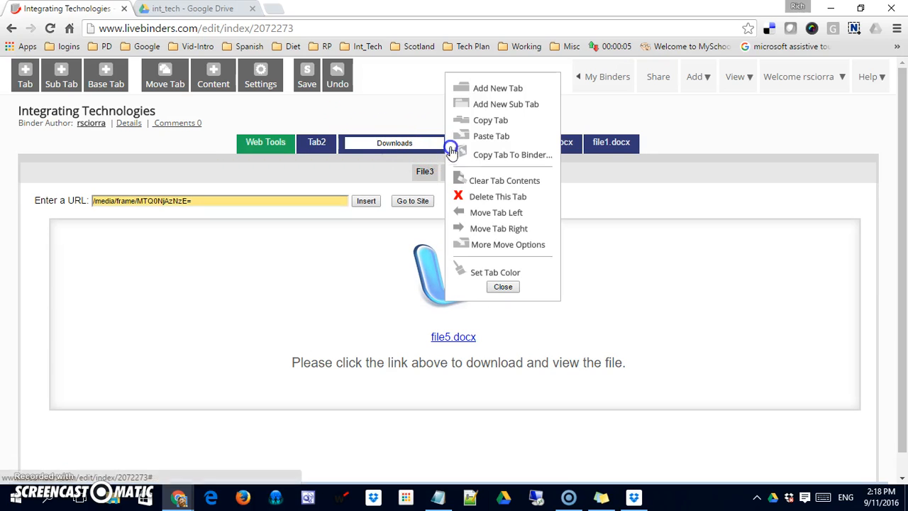
{"action": "left_click", "coordinate": [485, 103]}
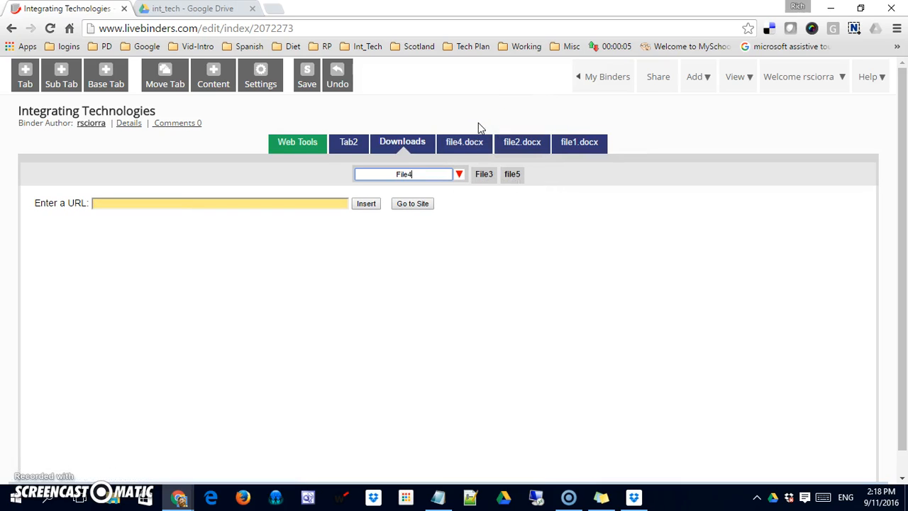
{"action": "left_click", "coordinate": [324, 202]}
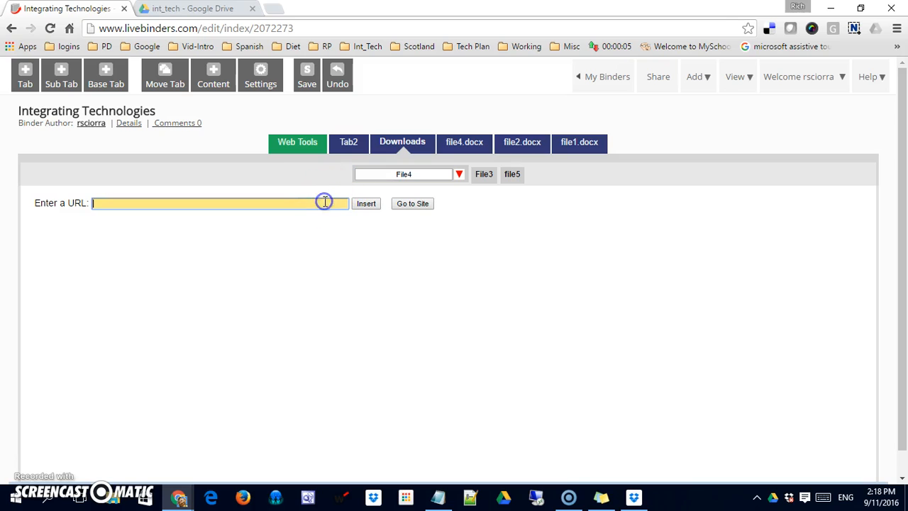
{"action": "key", "text": "ctrl+v"}
{"action": "left_click", "coordinate": [365, 203]}
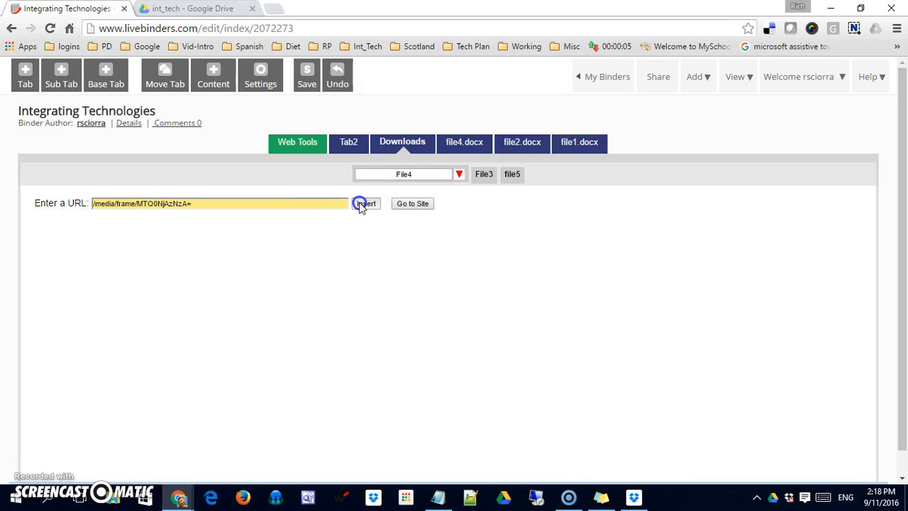
Step: Delete the original file4.docx main tab
{"action": "left_click", "coordinate": [482, 150]}
{"action": "left_click", "coordinate": [511, 143]}
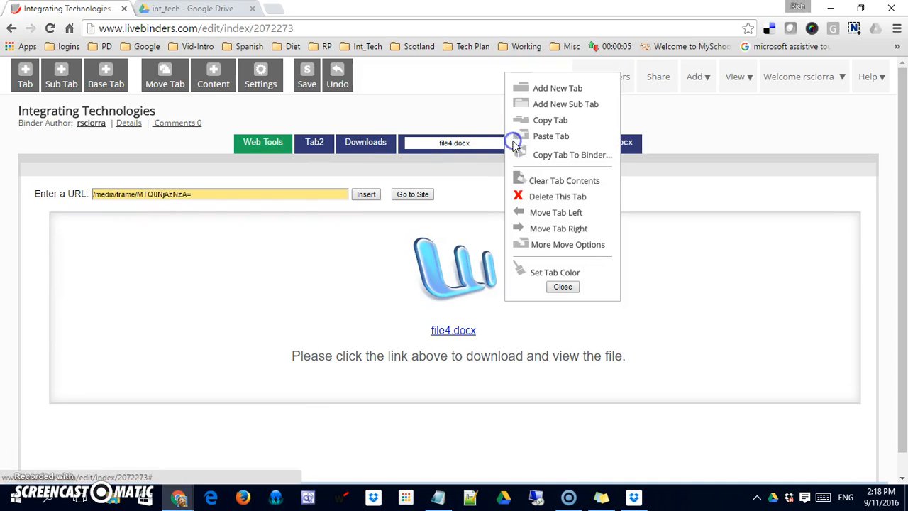
{"action": "left_click", "coordinate": [567, 197]}
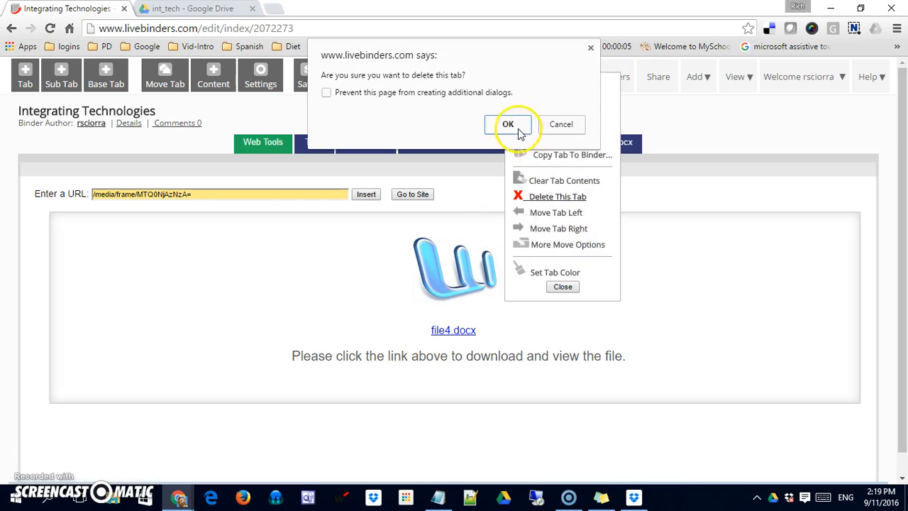
{"action": "left_click", "coordinate": [515, 128]}
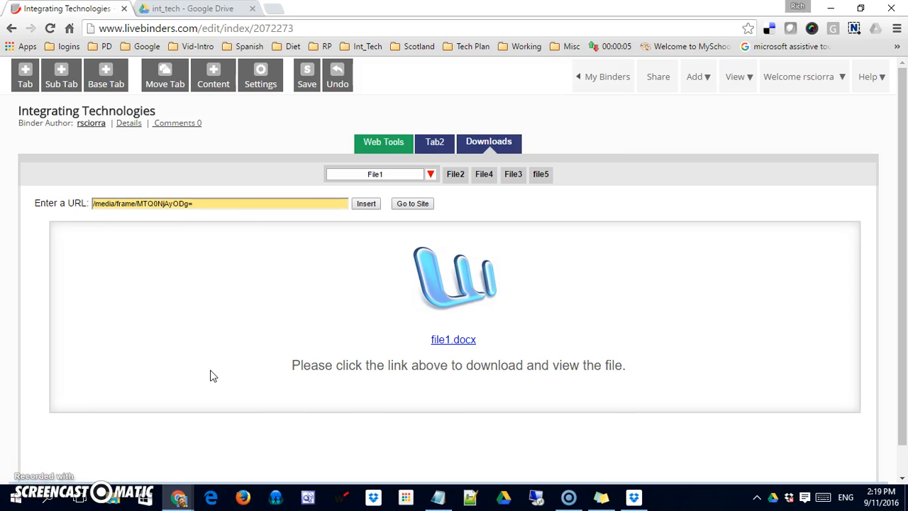
Step: Save the binder and move the File3 sub-tab left so it sits before File4
{"action": "left_click", "coordinate": [498, 127]}
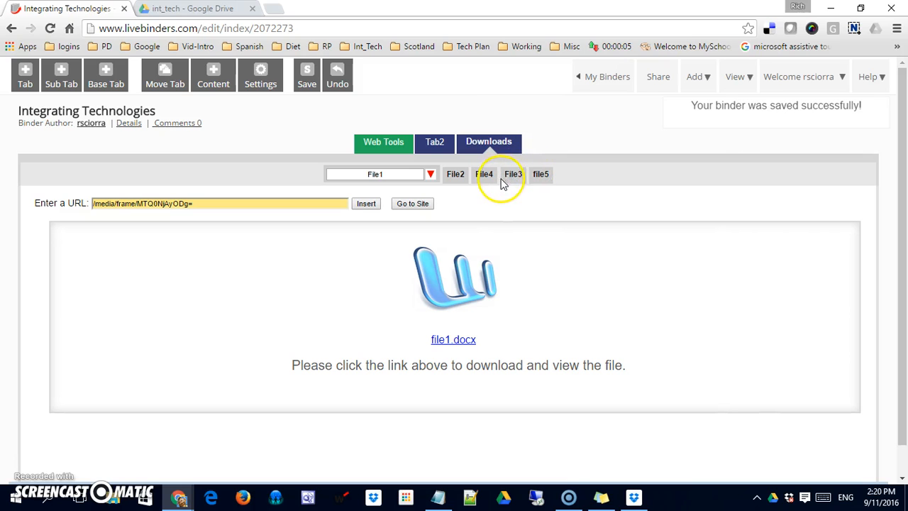
{"action": "left_click", "coordinate": [516, 176]}
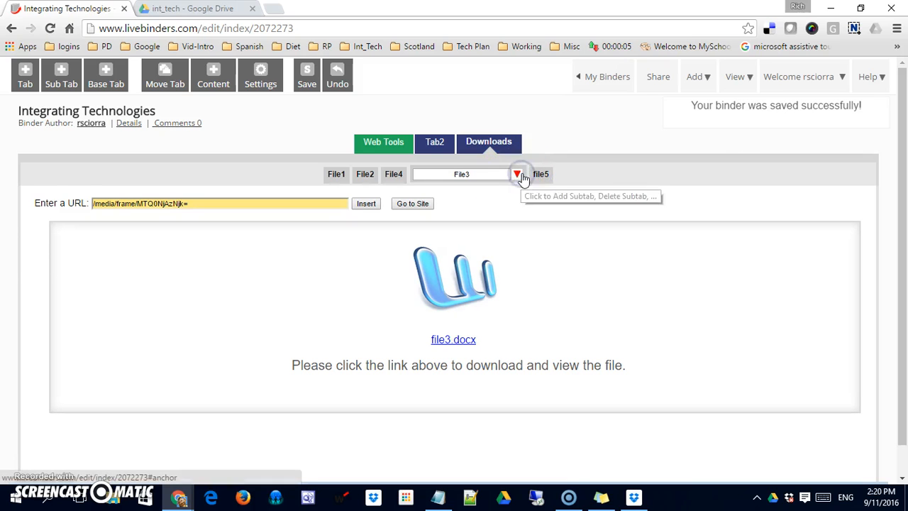
{"action": "left_click", "coordinate": [518, 175]}
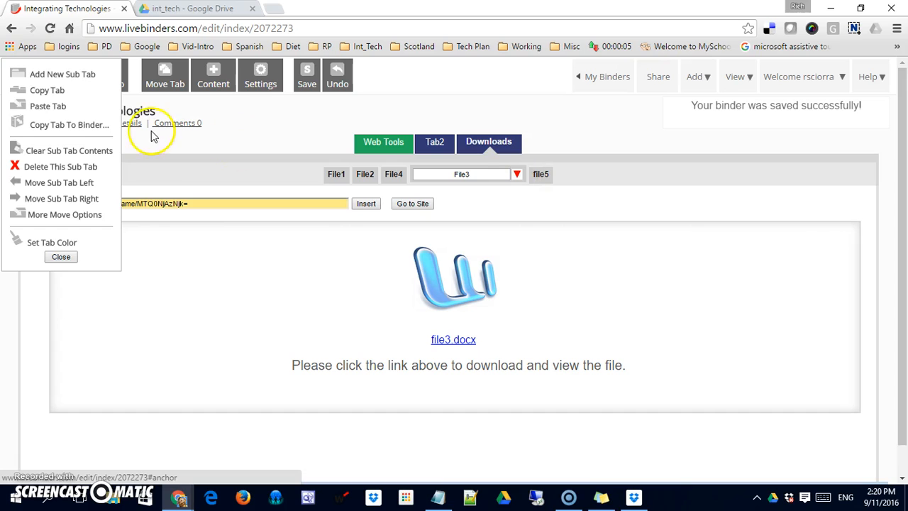
{"action": "left_click", "coordinate": [76, 183]}
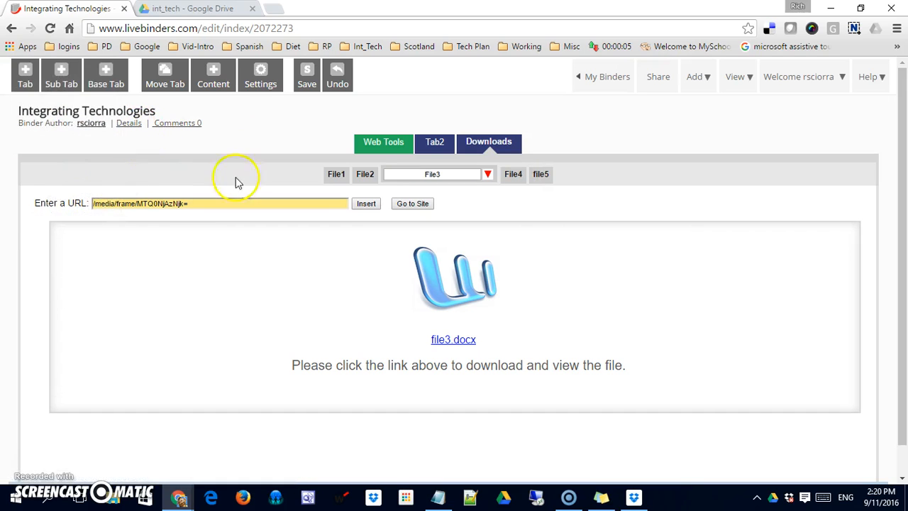